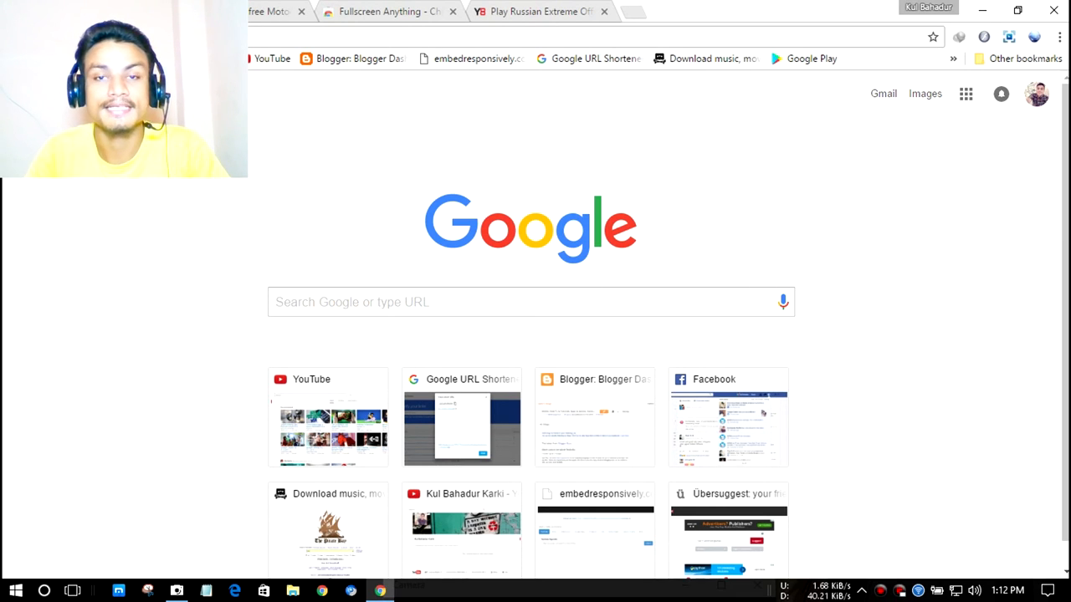
Step: Switch to the Moto X3M motorbike game tab in Chrome
key(ctrl+Tab)
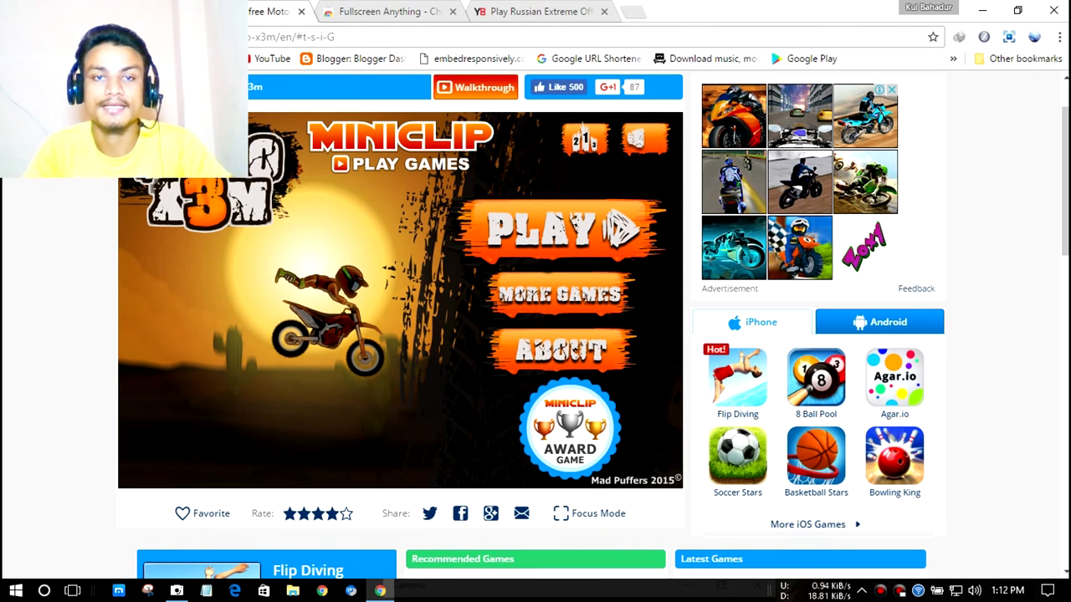
Step: View the Fullscreen Anything store page, then return to the motorbike game tab
click(378, 10)
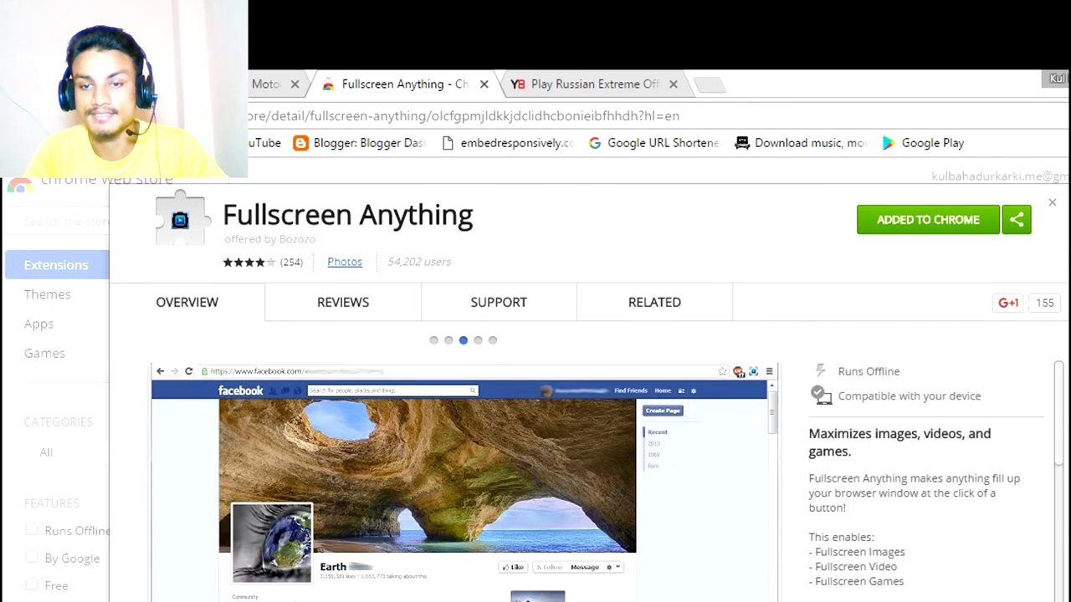
scroll(920, 485, down, 2)
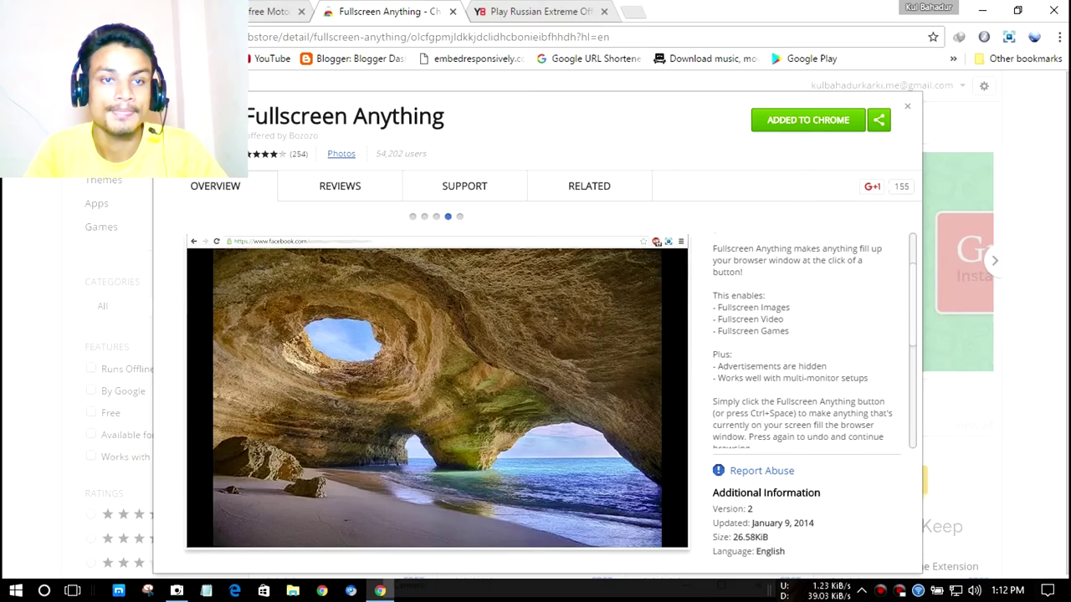
key(ctrl+1)
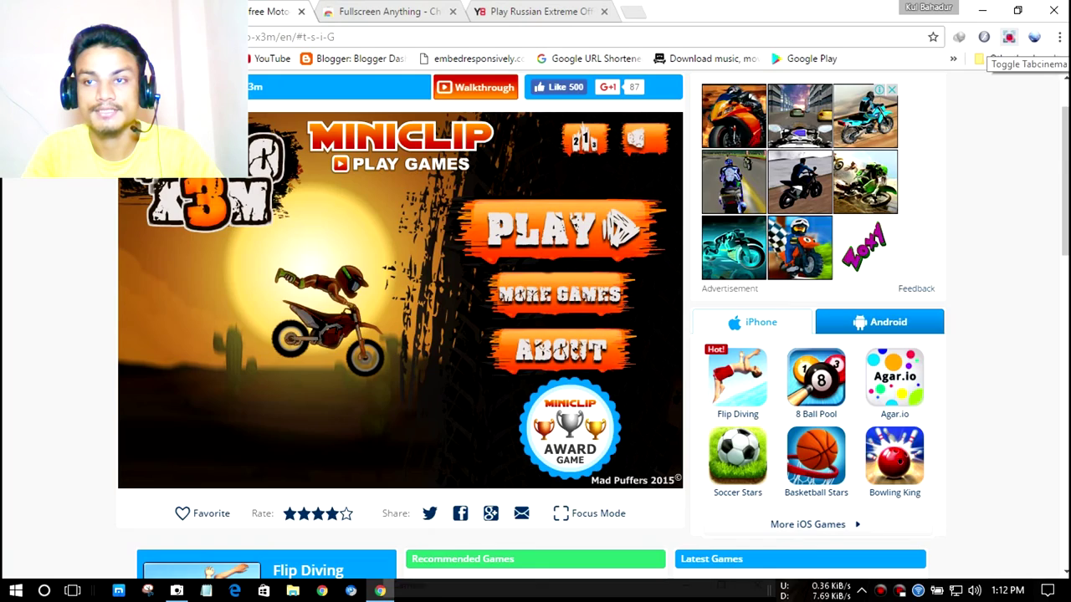
Step: Expand Moto X3M to fill the window and ride the bike over the beach hills and saws
click(820, 95)
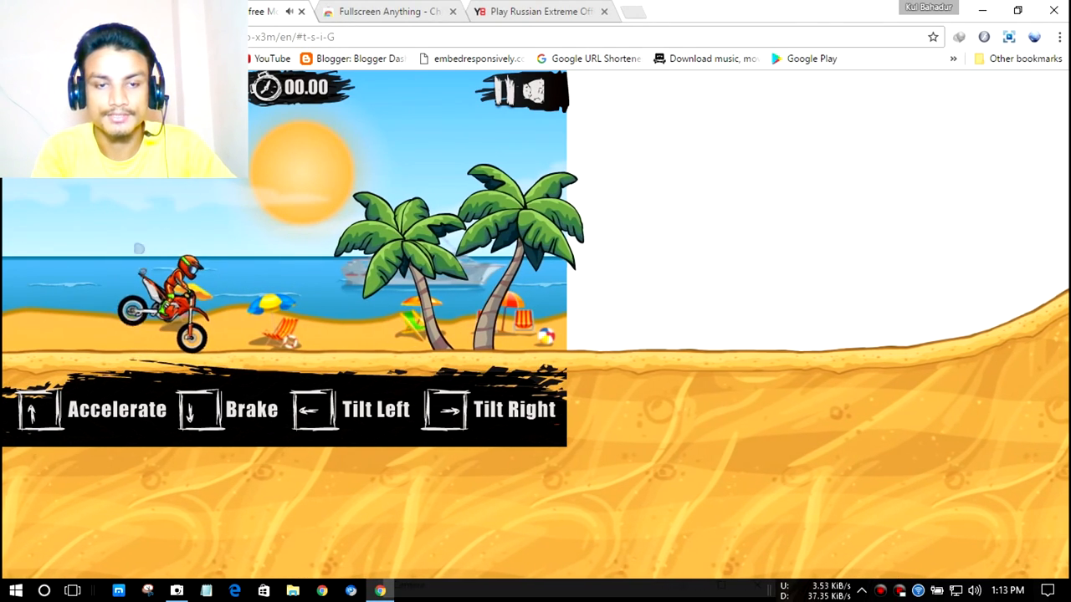
key(Up)
key(Up)
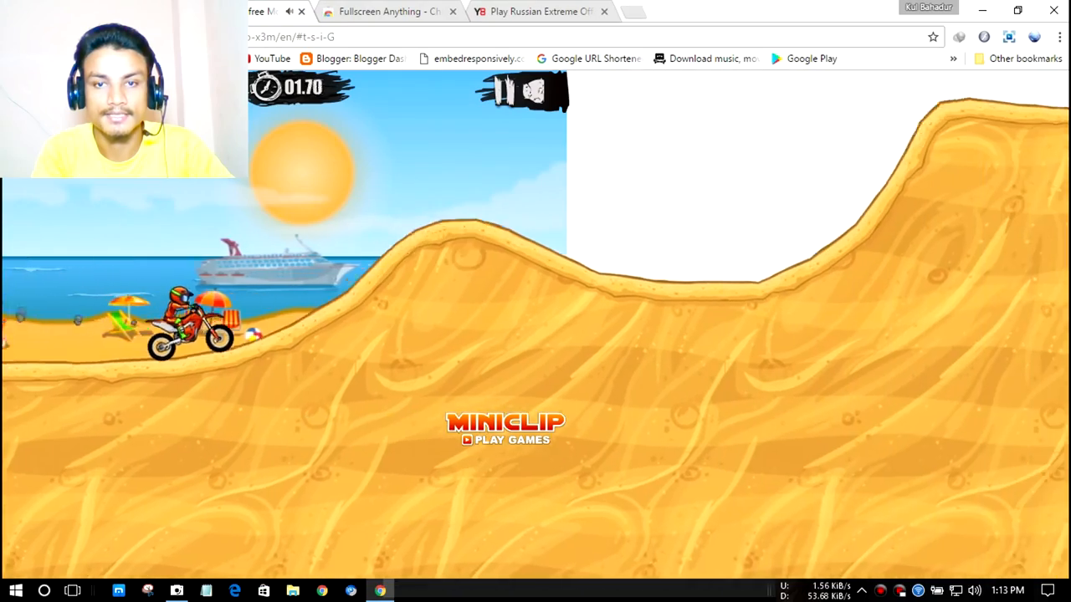
key(Up)
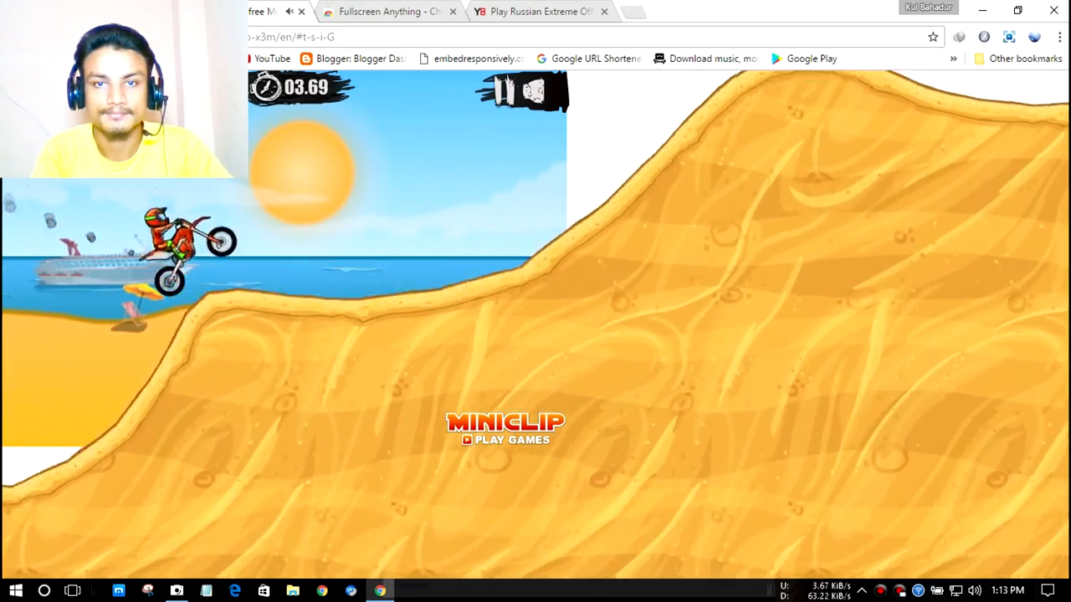
key(Up)
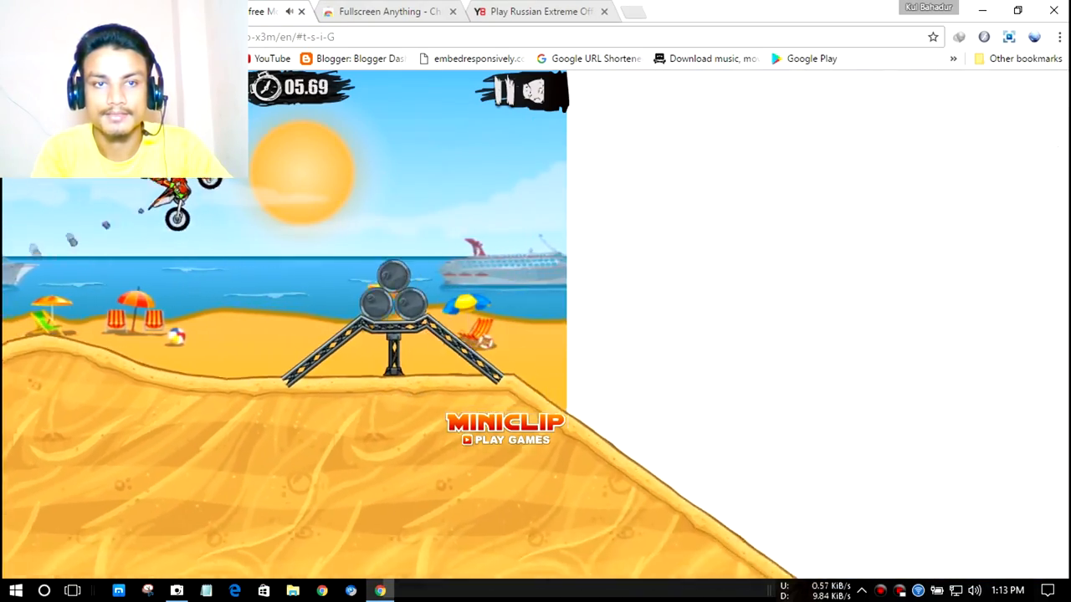
key(Up)
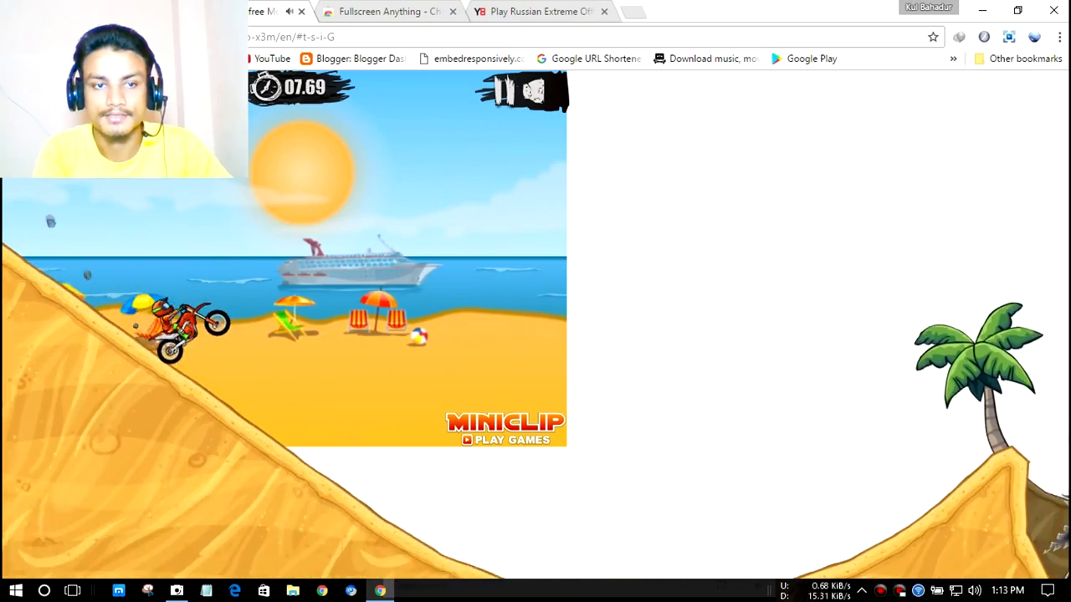
key(Up)
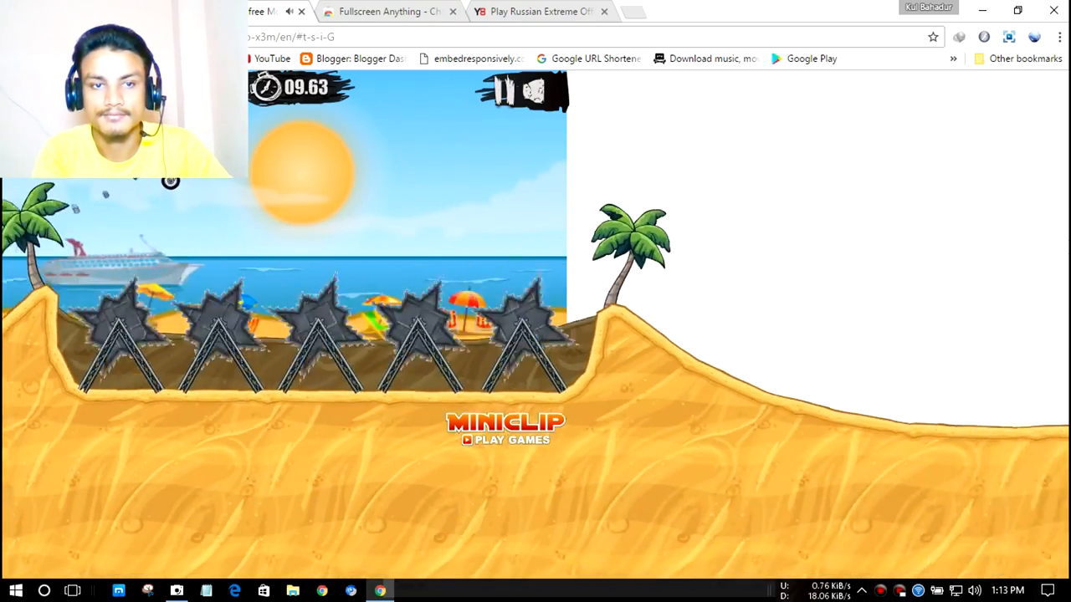
key(Up)
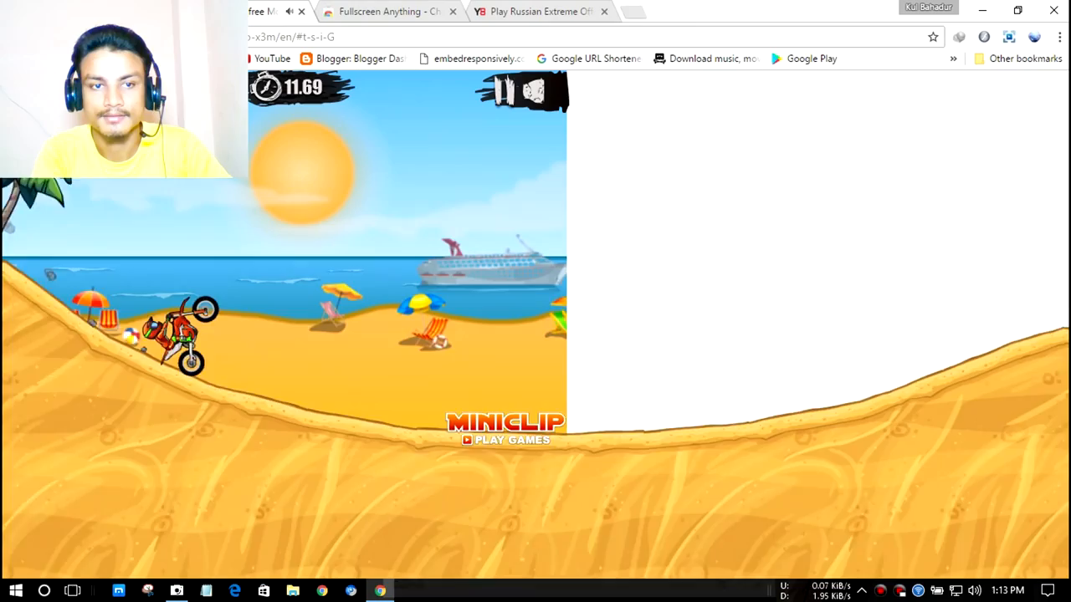
key(Up)
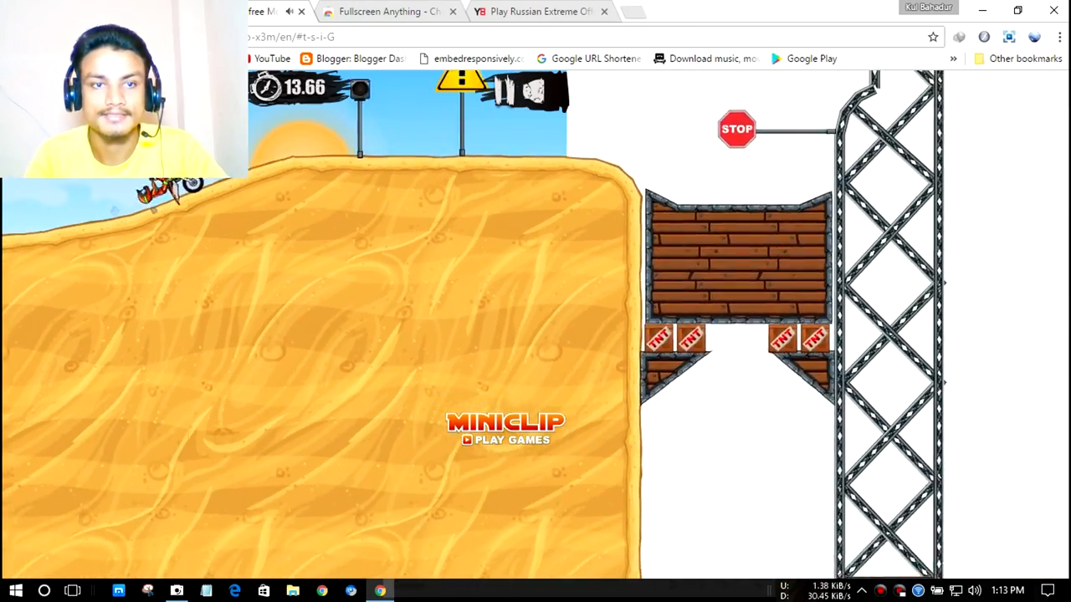
key(Up)
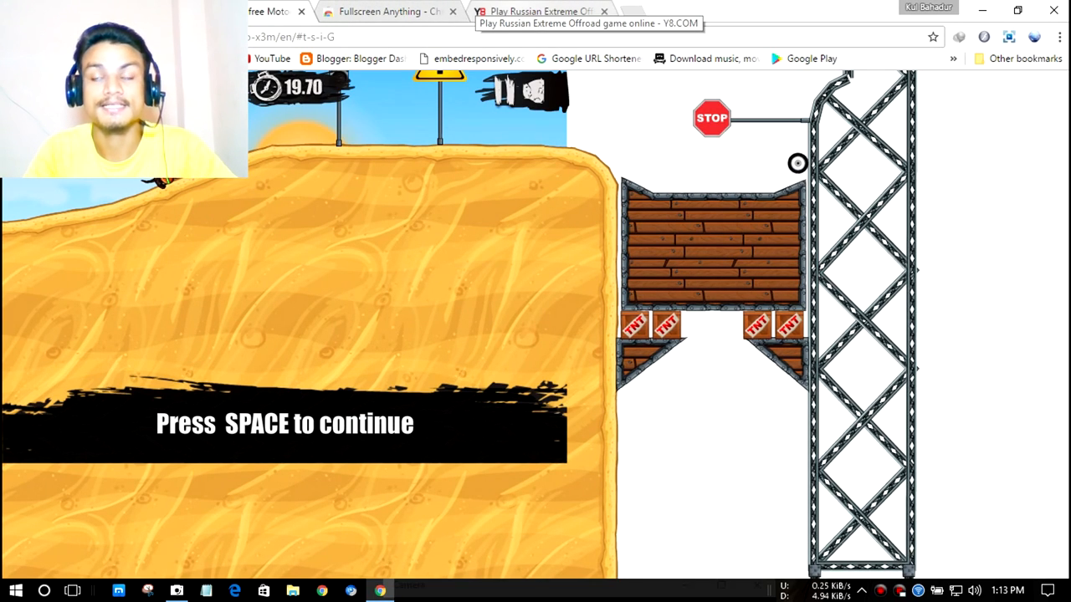
Step: Switch to the Y8 Russian Extreme Offroad tab, then minimize Chrome to the desktop
click(541, 11)
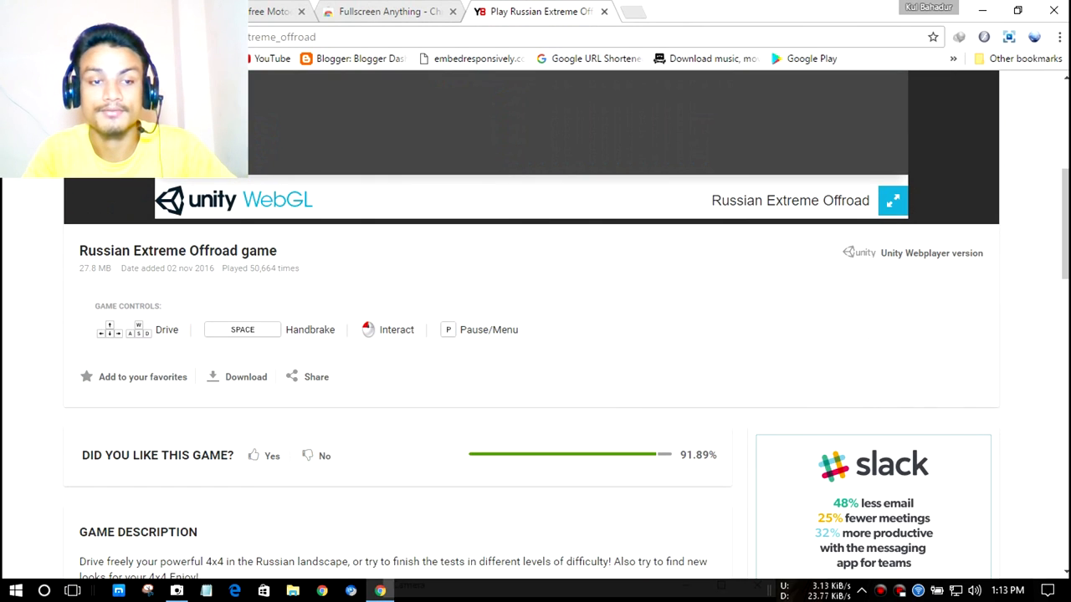
scroll(535, 335, up, 2)
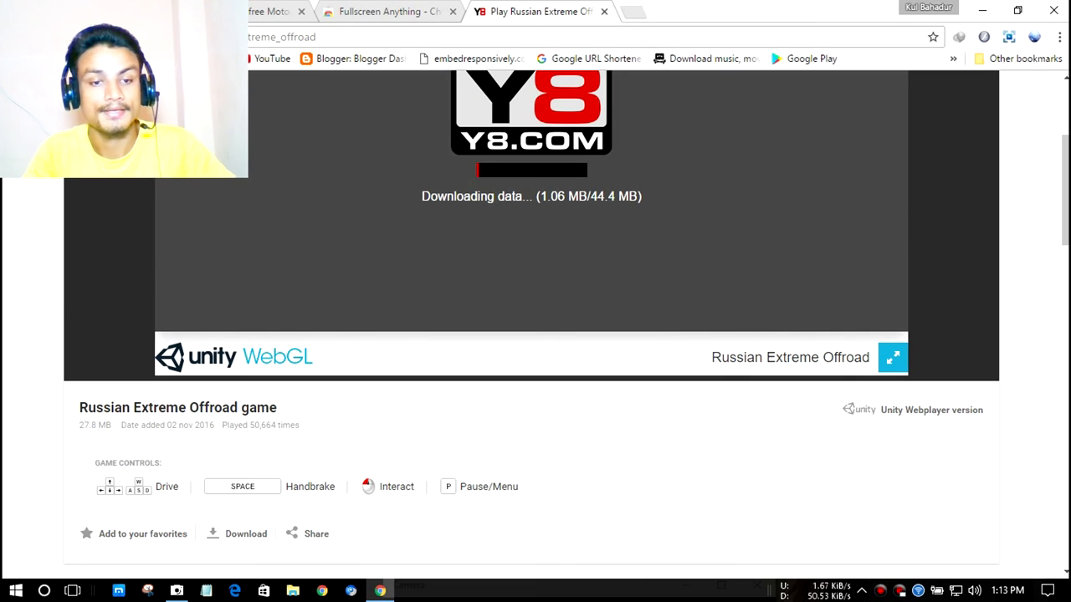
scroll(535, 335, down, 1)
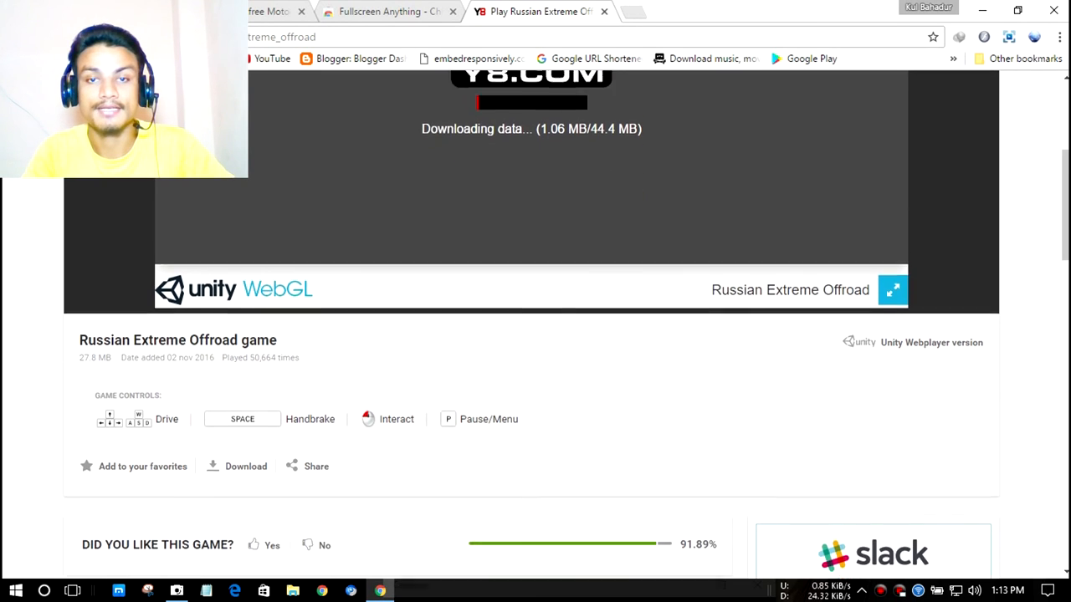
scroll(536, 334, up, 3)
scroll(536, 335, down, 4)
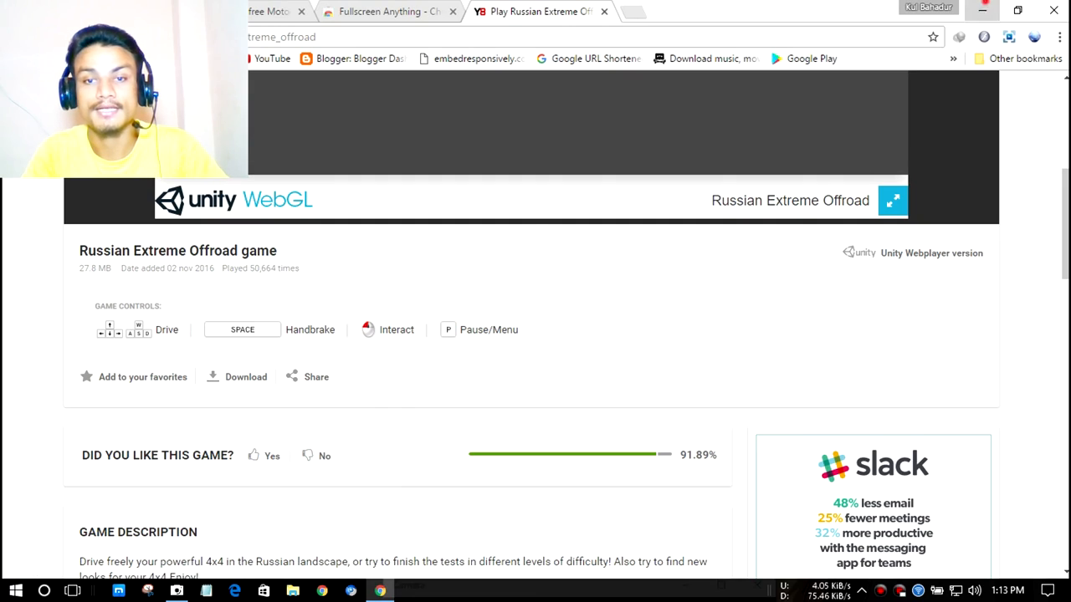
click(981, 10)
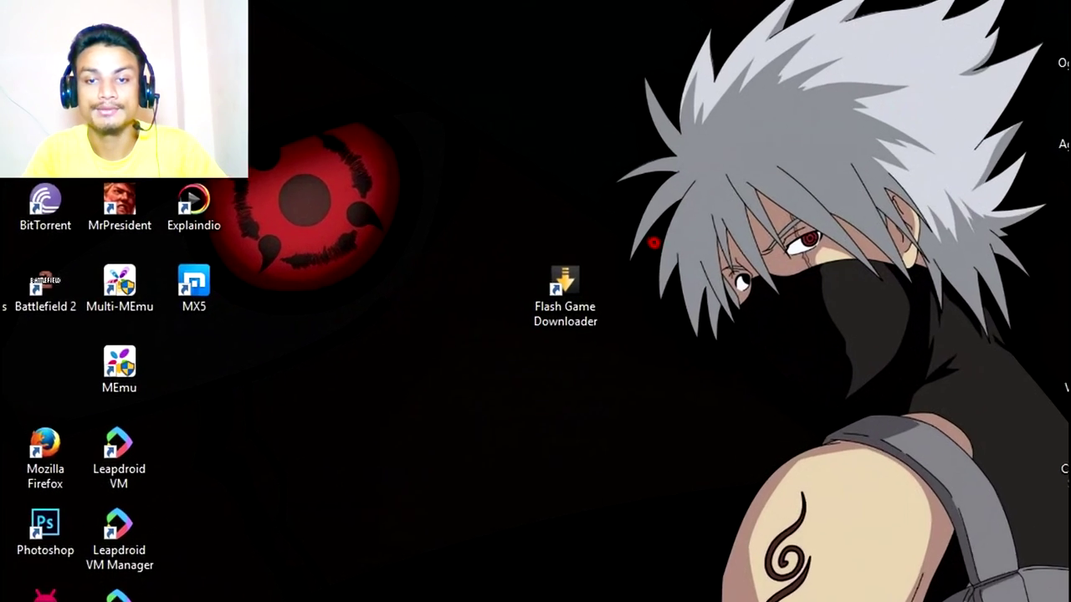
Step: Launch Flash Game Downloader from the desktop and continue with the trial version
click(565, 297)
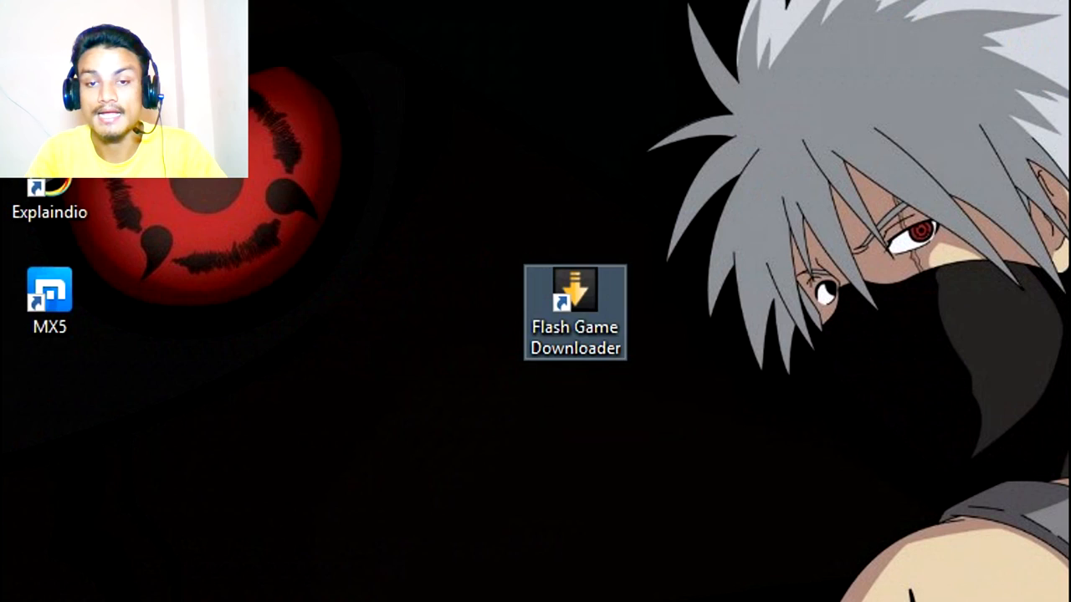
double_click(575, 311)
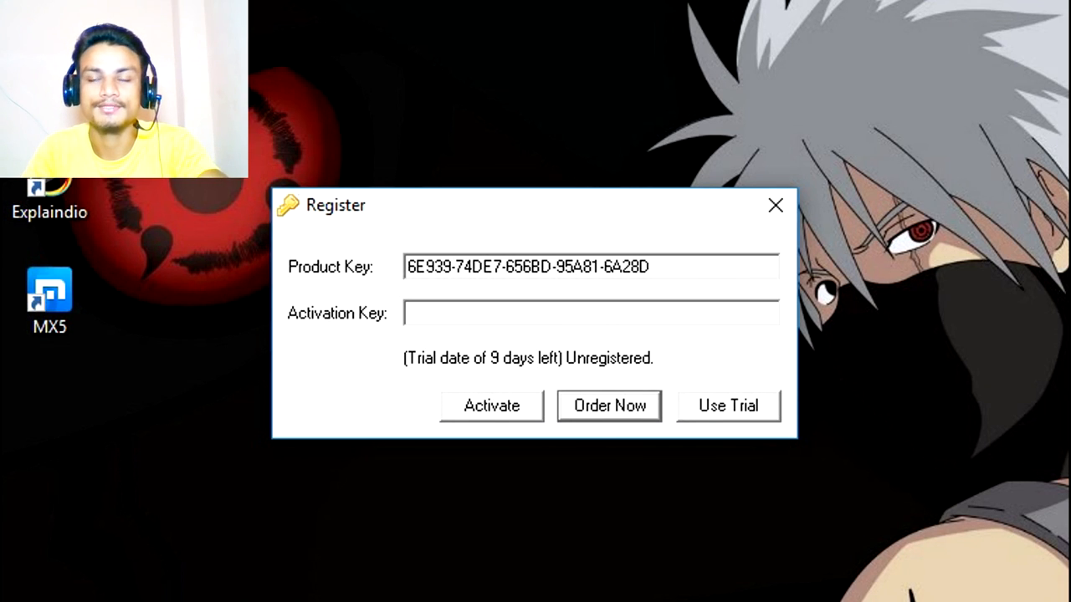
click(728, 405)
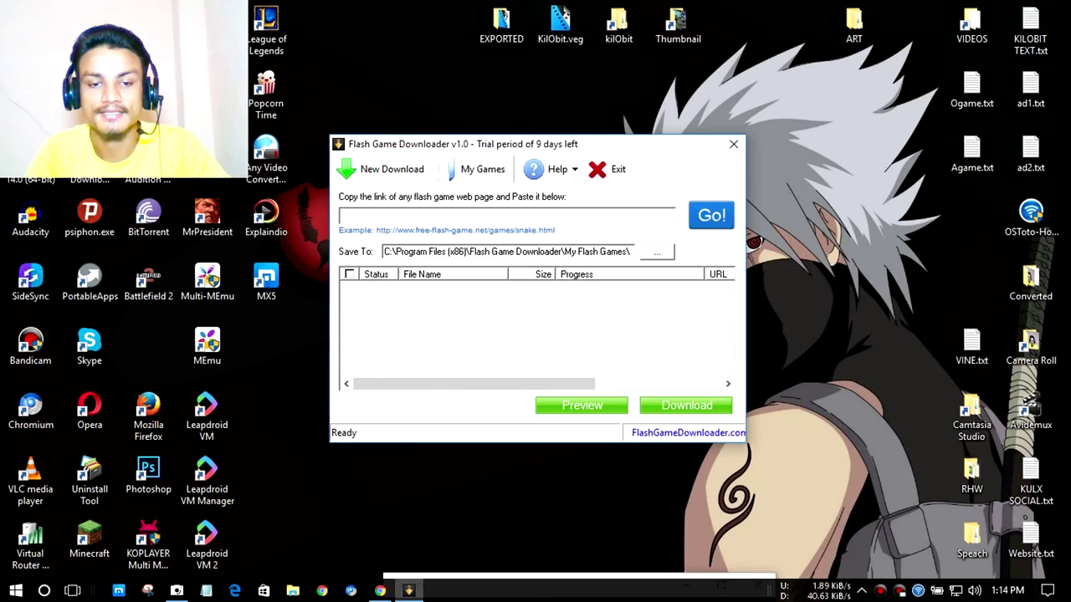
Step: Copy the Moto X3M game page's web address from Chrome's address bar
key(alt+Tab)
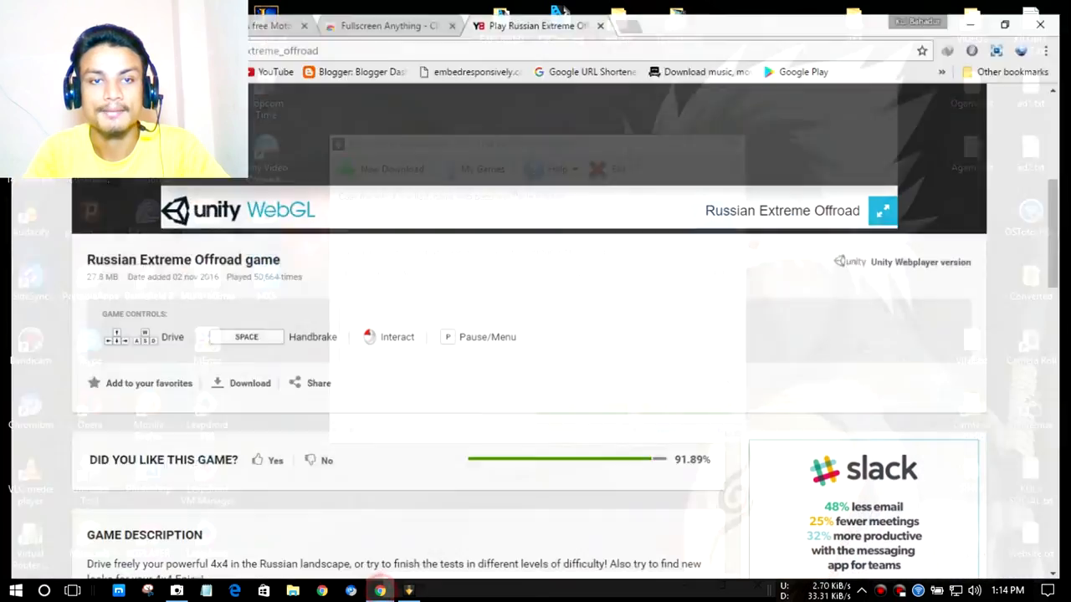
click(281, 37)
click(268, 11)
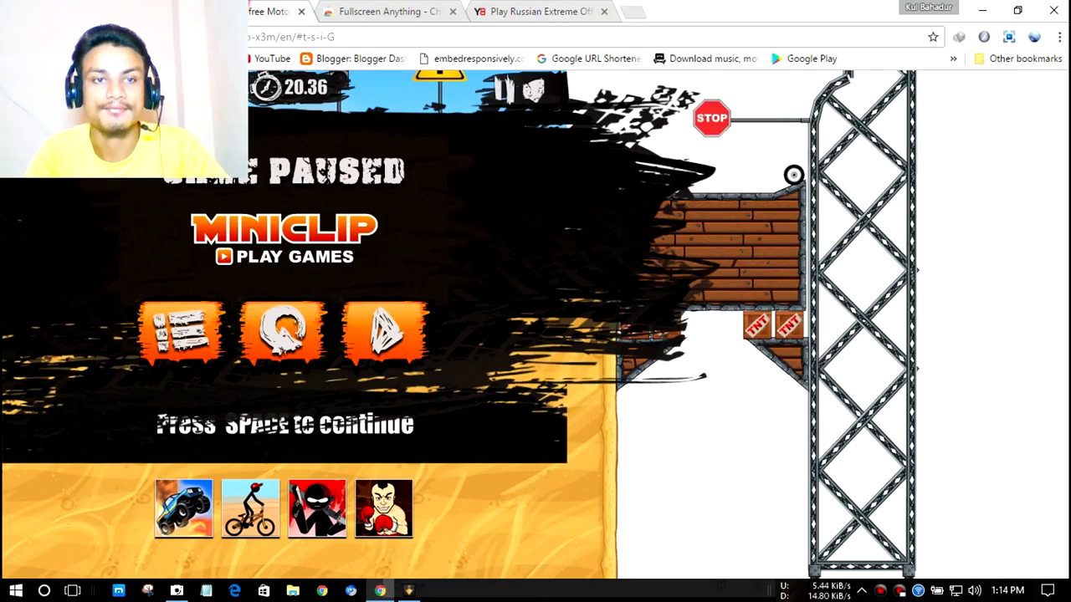
right_click(281, 37)
click(269, 91)
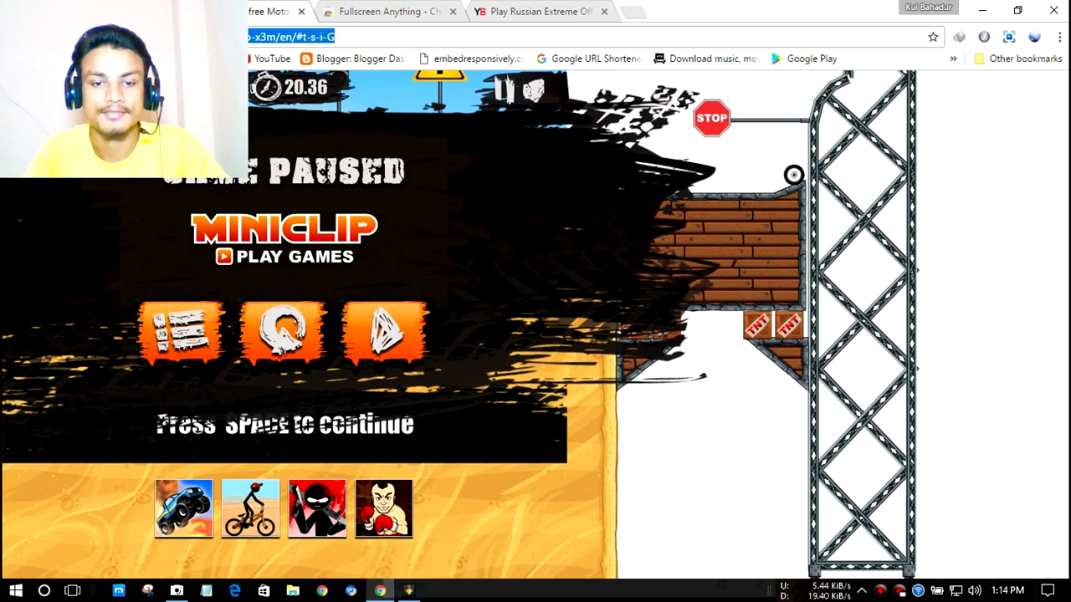
Step: Paste the Moto X3M link into the downloader and scan it for swf files
key(alt+Tab)
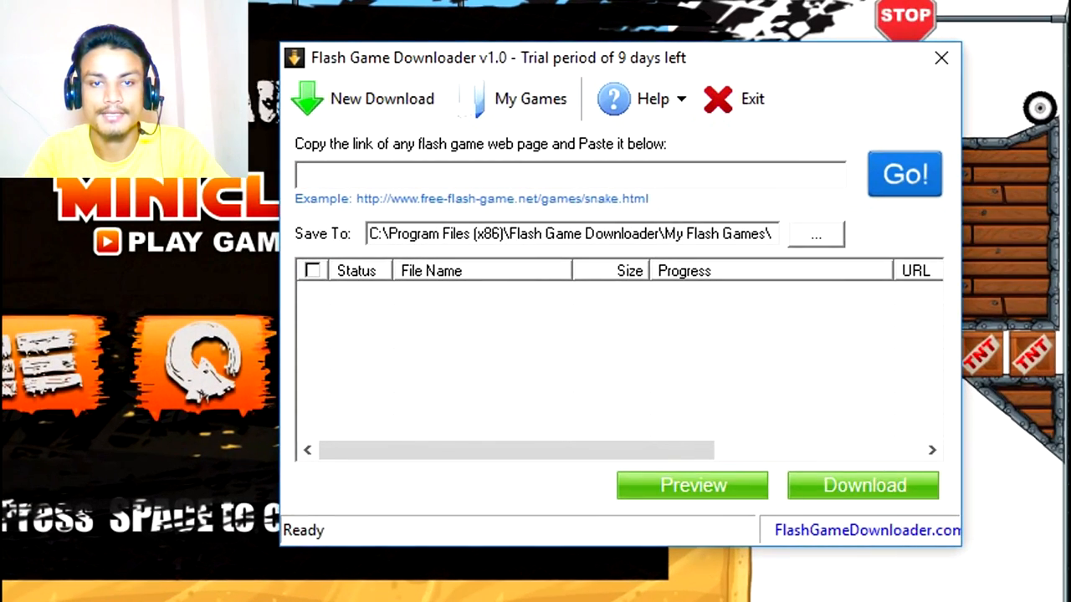
right_click(500, 172)
click(567, 281)
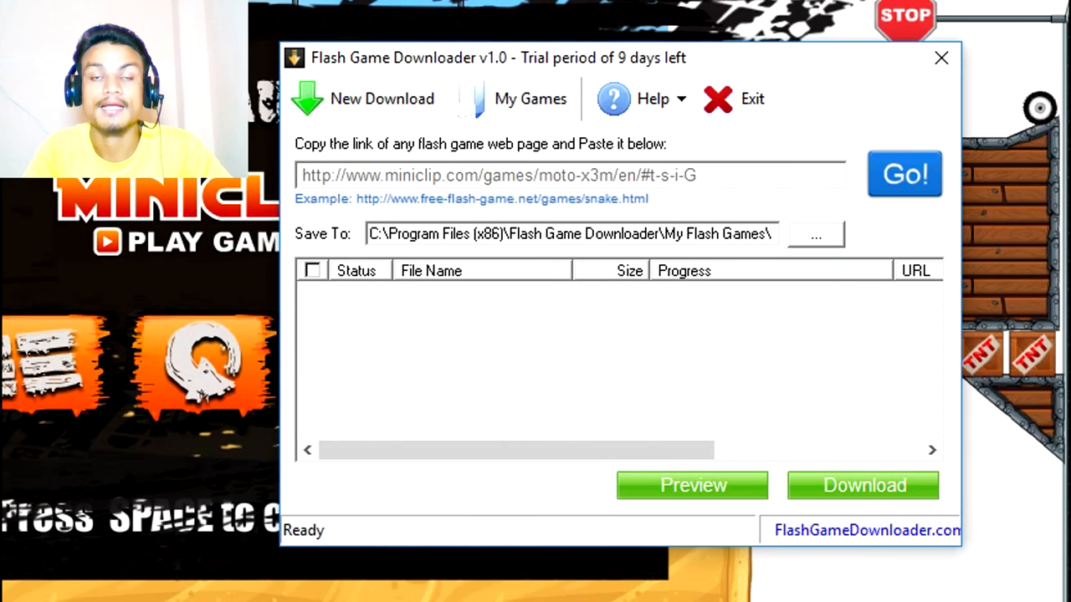
click(904, 174)
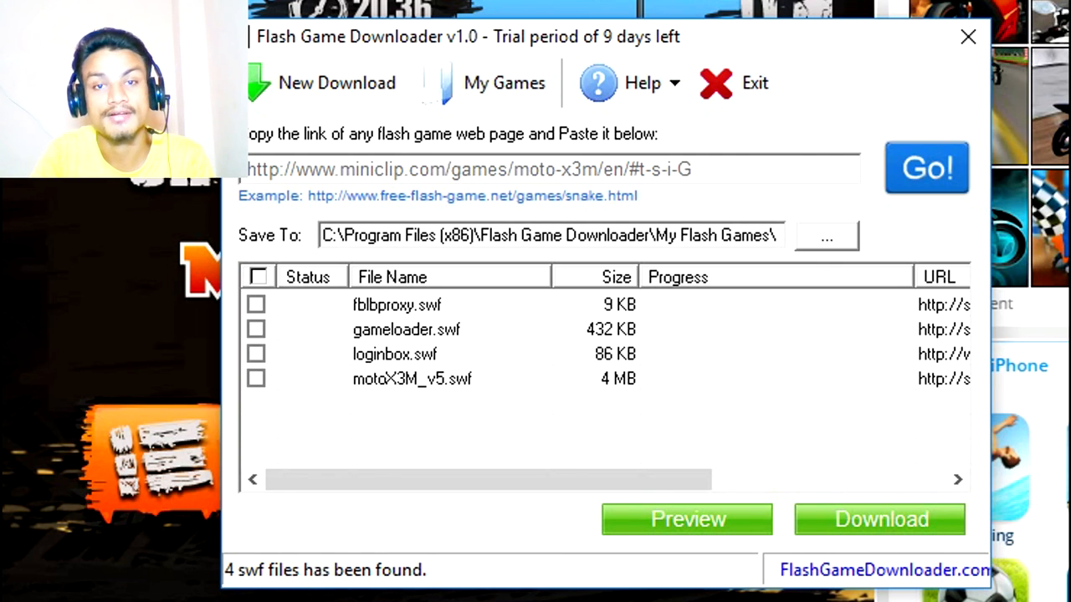
Step: Tick motoX3M_v5.swf and start its download, keeping the downloader in front
click(256, 379)
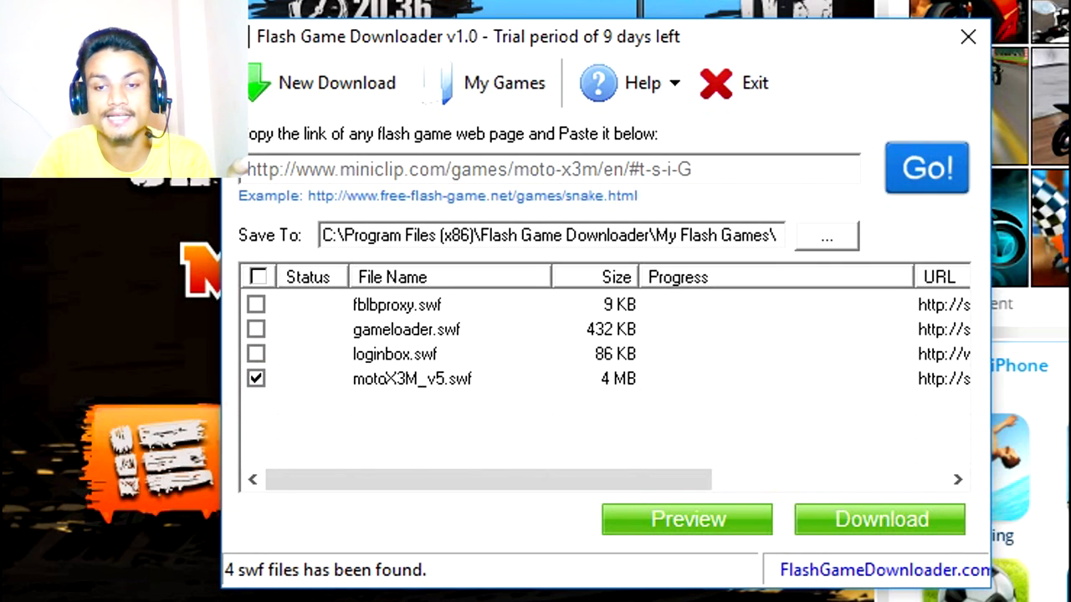
click(880, 520)
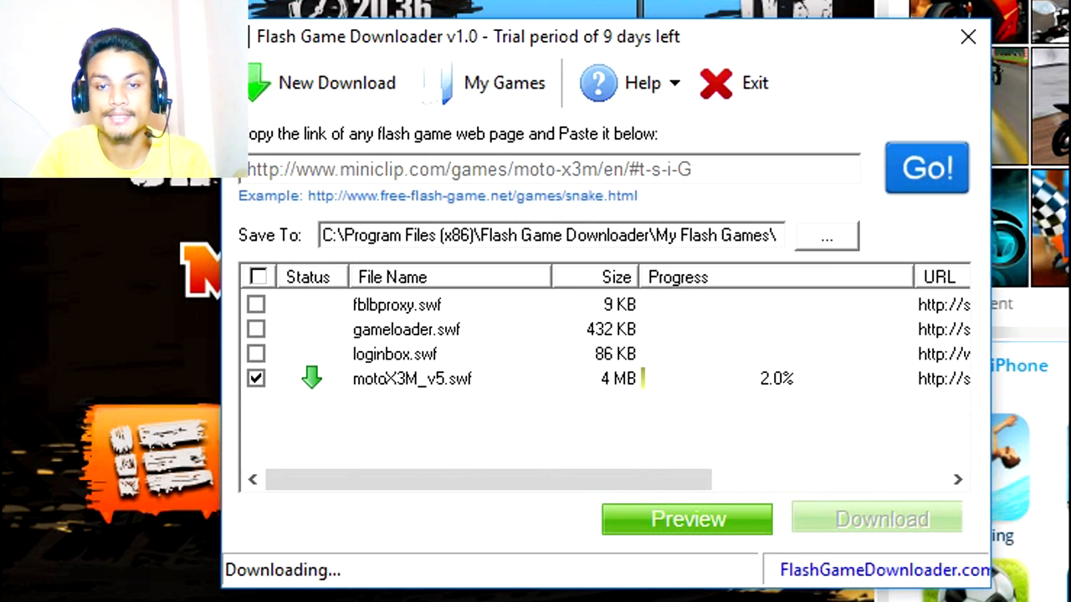
click(602, 378)
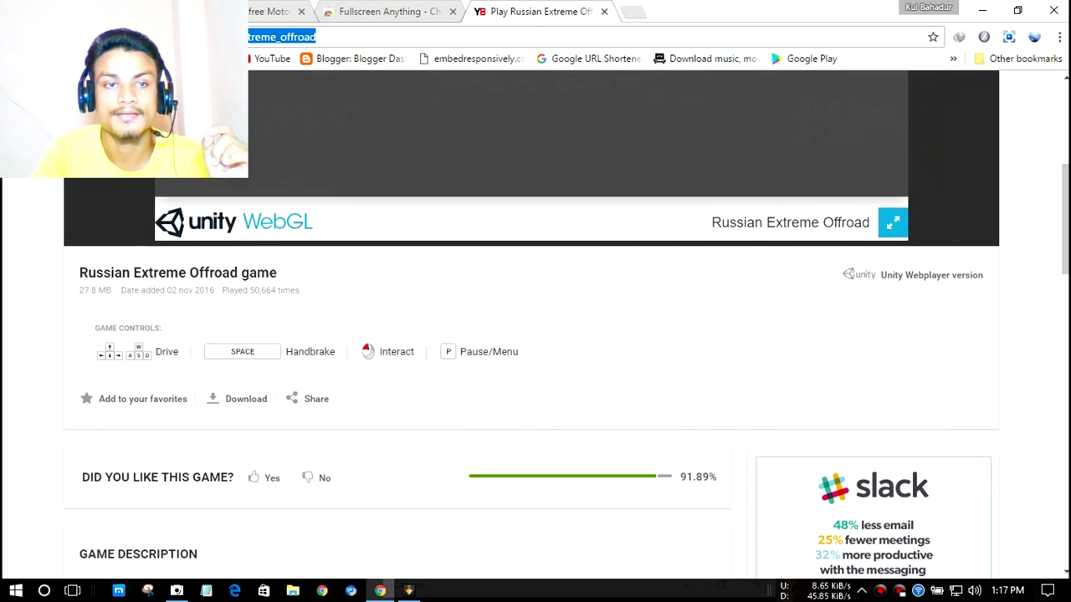
scroll(536, 334, up, 2)
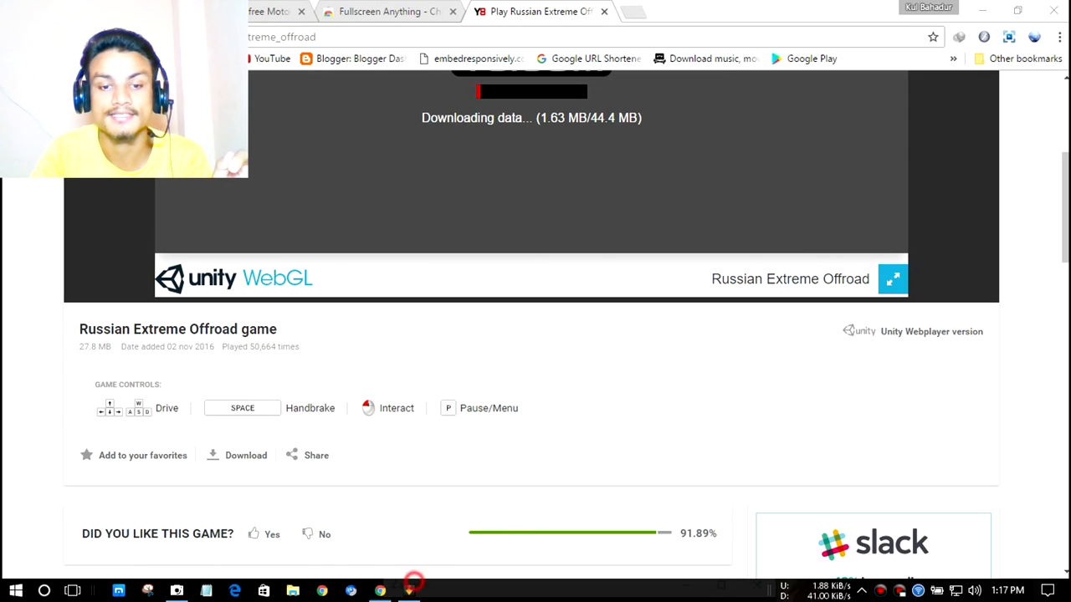
click(408, 590)
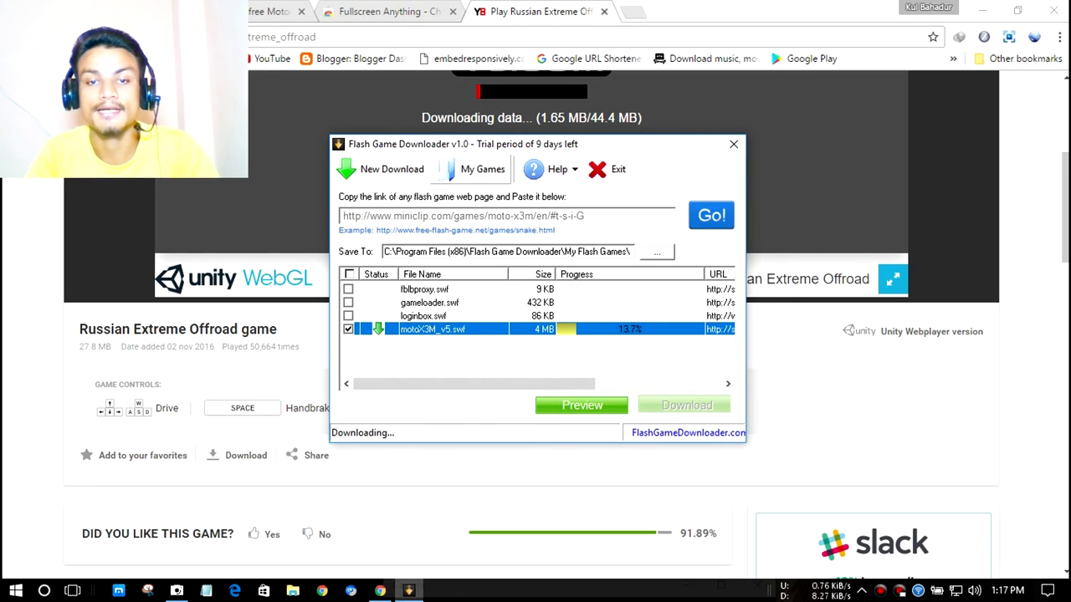
Step: Launch the downloaded Dress Up Who game from My Games and maximize the player
click(482, 169)
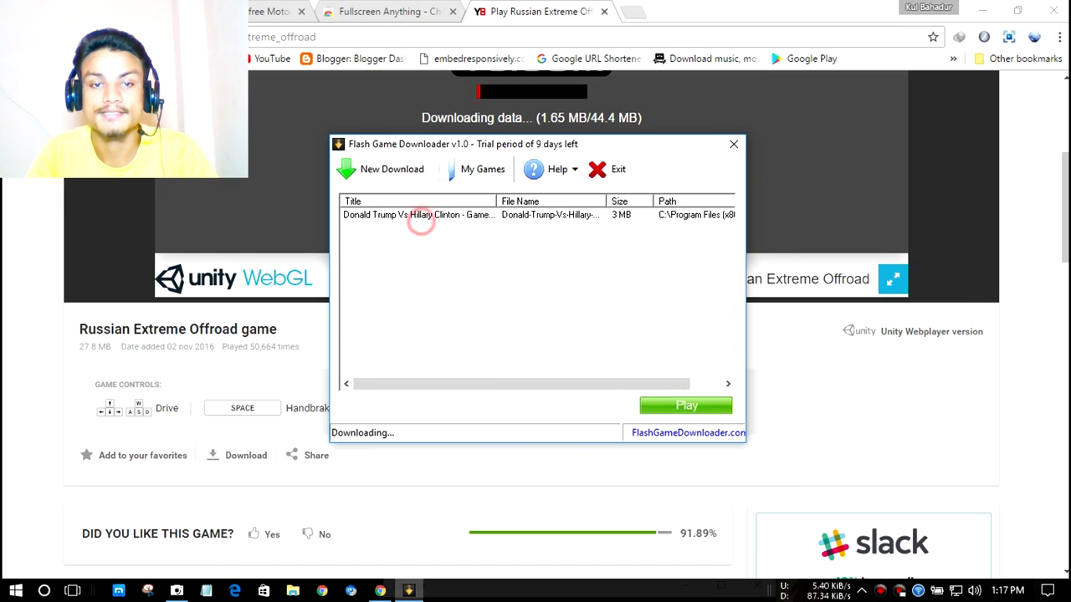
click(420, 216)
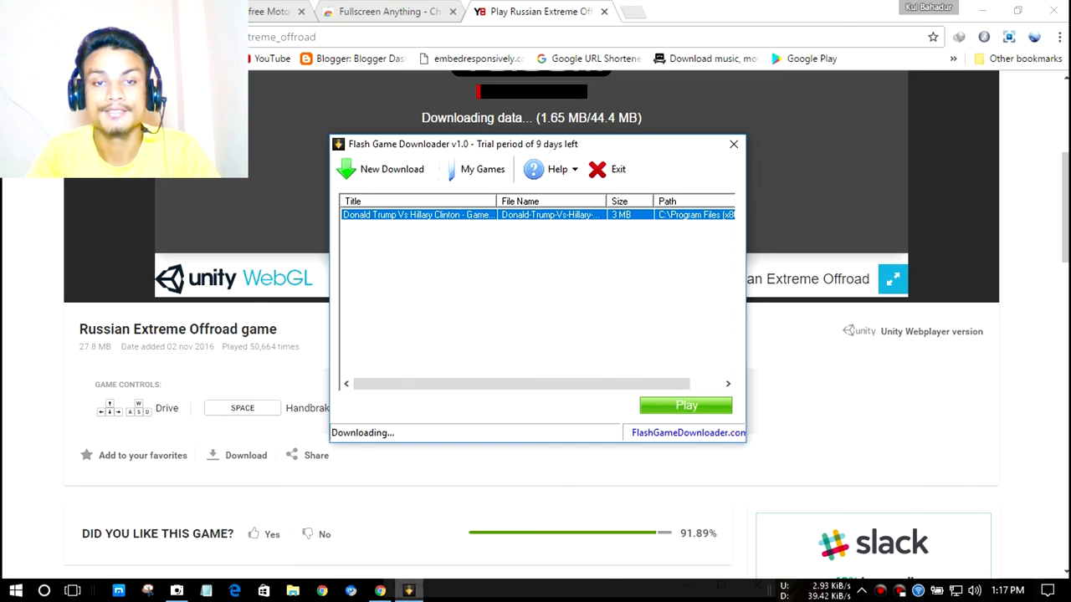
click(685, 407)
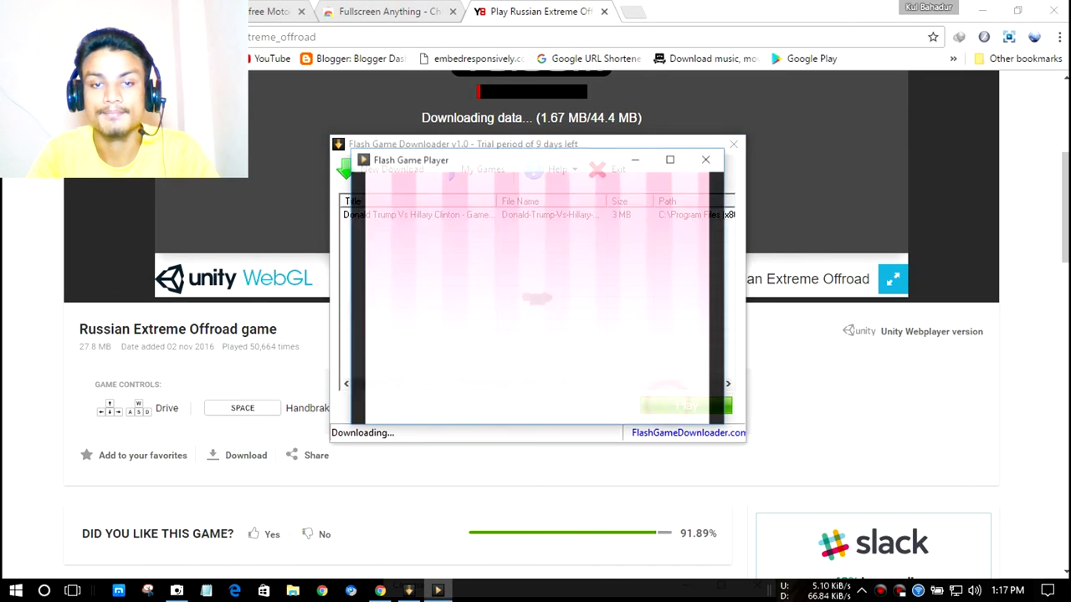
drag(536, 159, 529, 156)
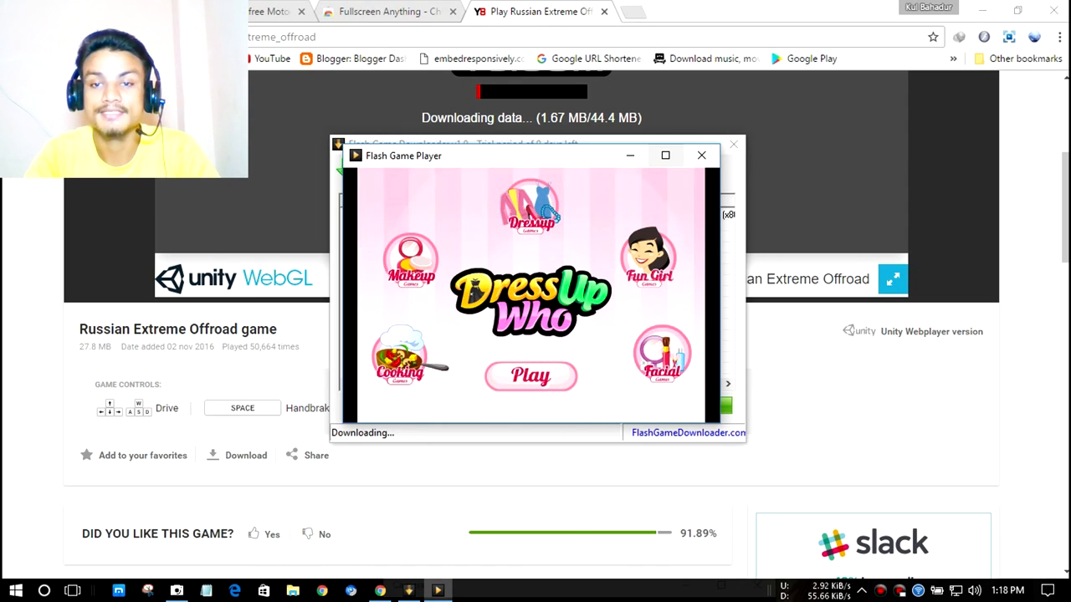
click(665, 156)
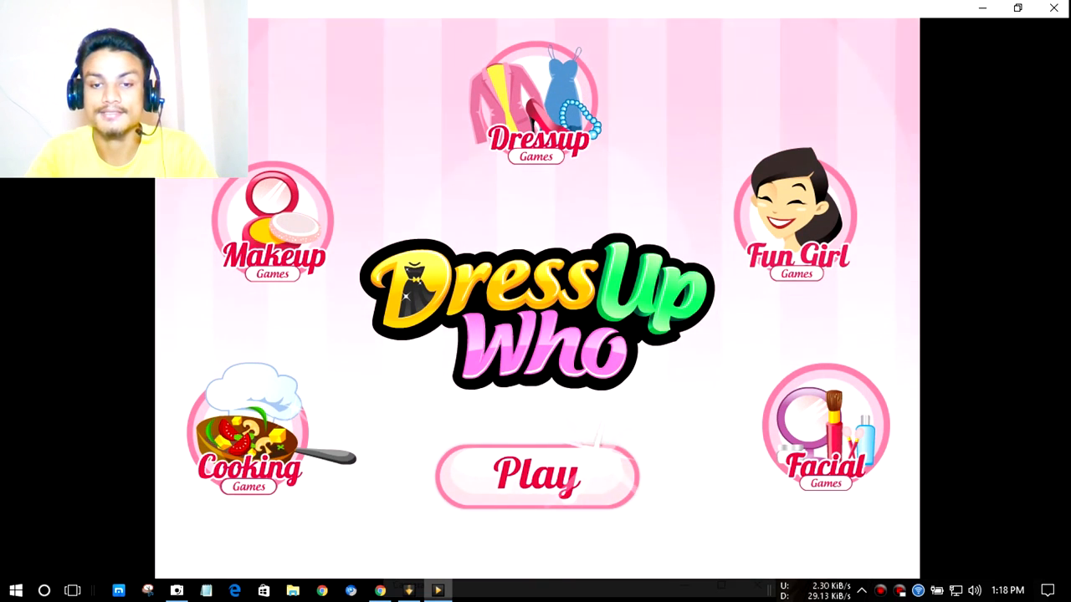
Step: Start Dress Up Who, mute its sound, and restore the player to a small window
click(536, 475)
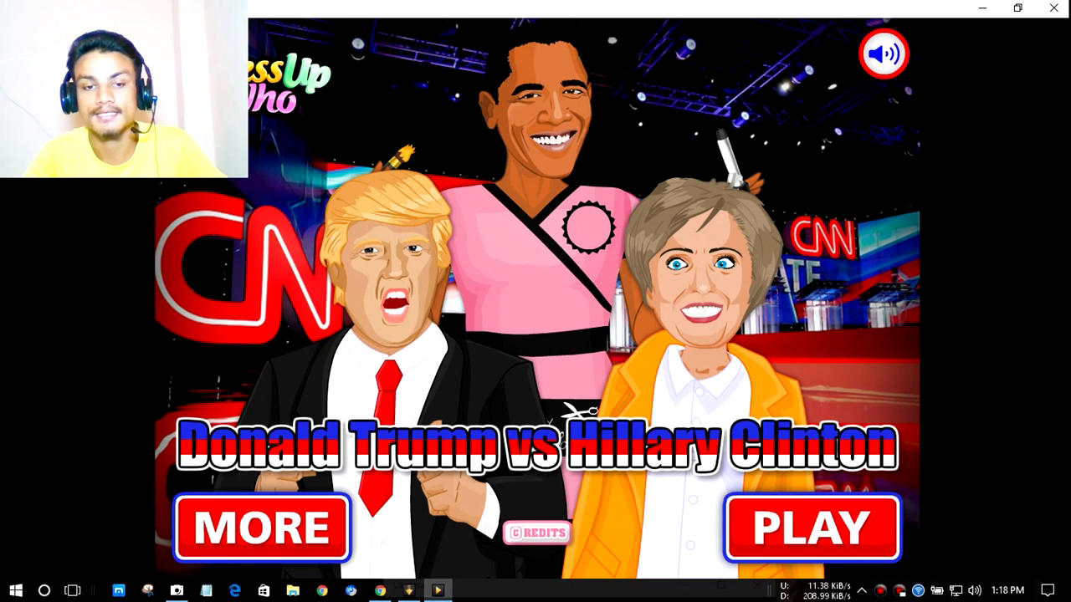
click(883, 54)
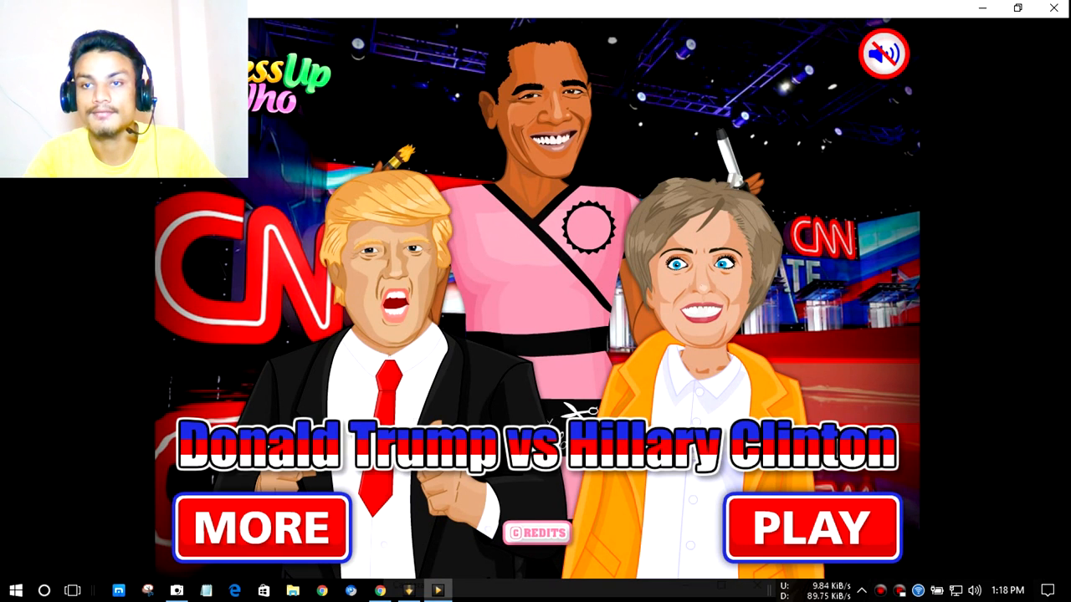
click(1017, 8)
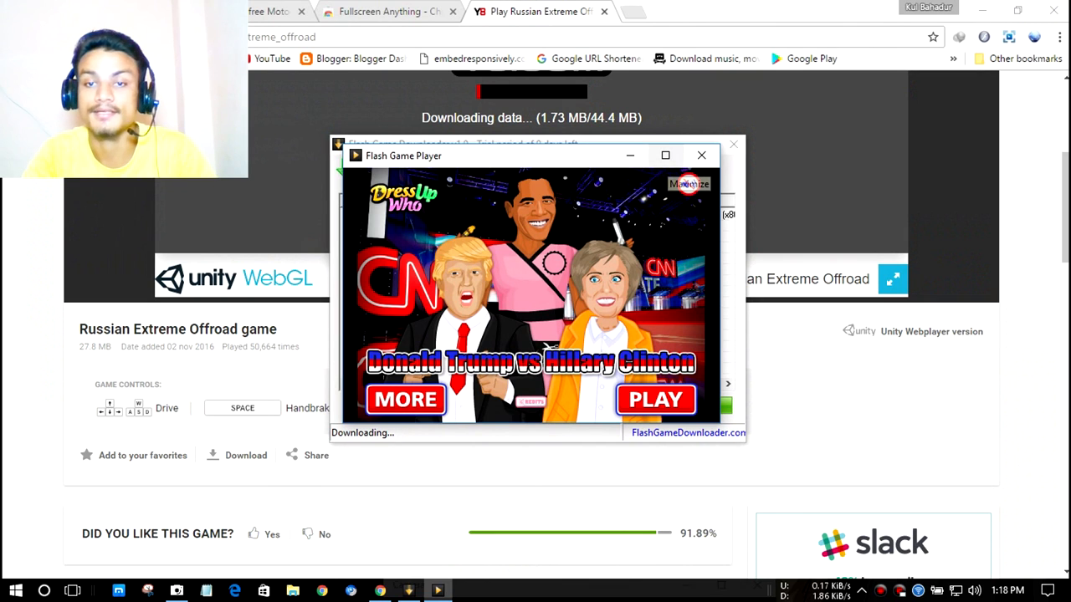
Step: Close the player, check the Moto X3M progress, and leave My Games showing over the desktop
click(700, 156)
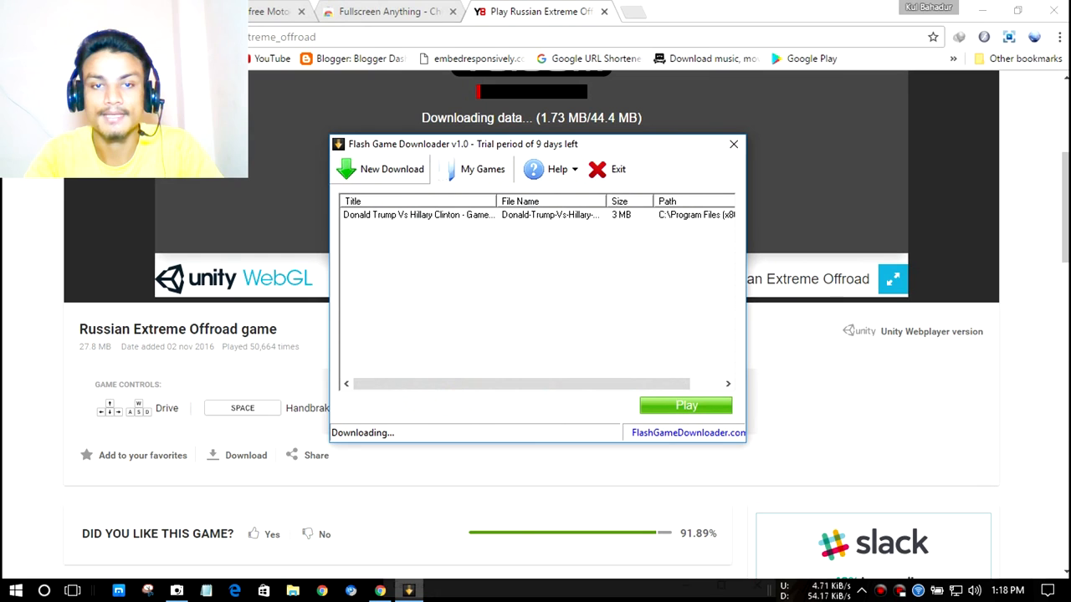
click(392, 169)
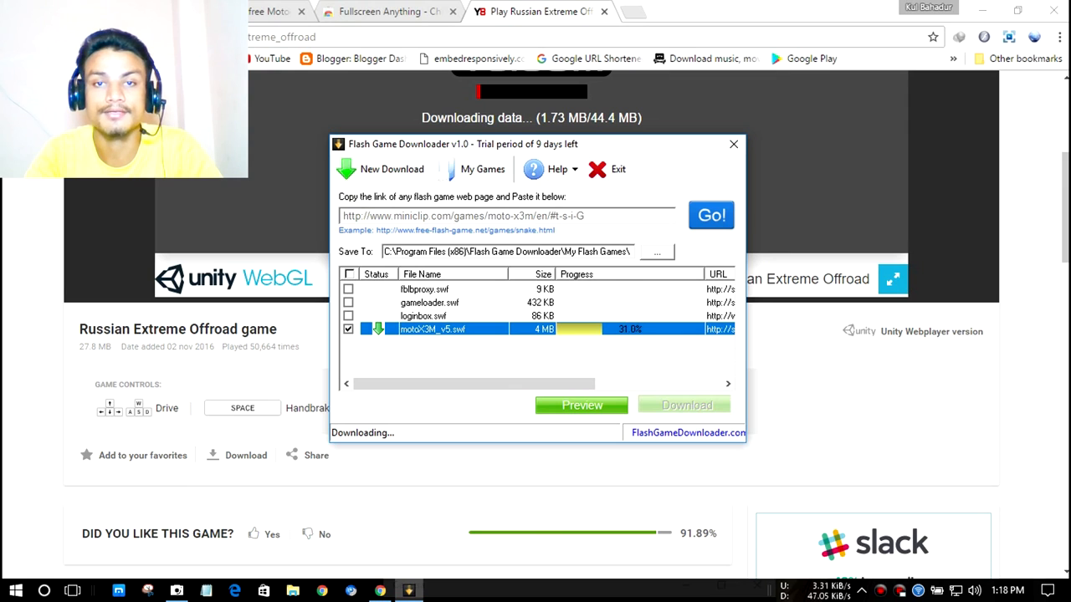
click(540, 11)
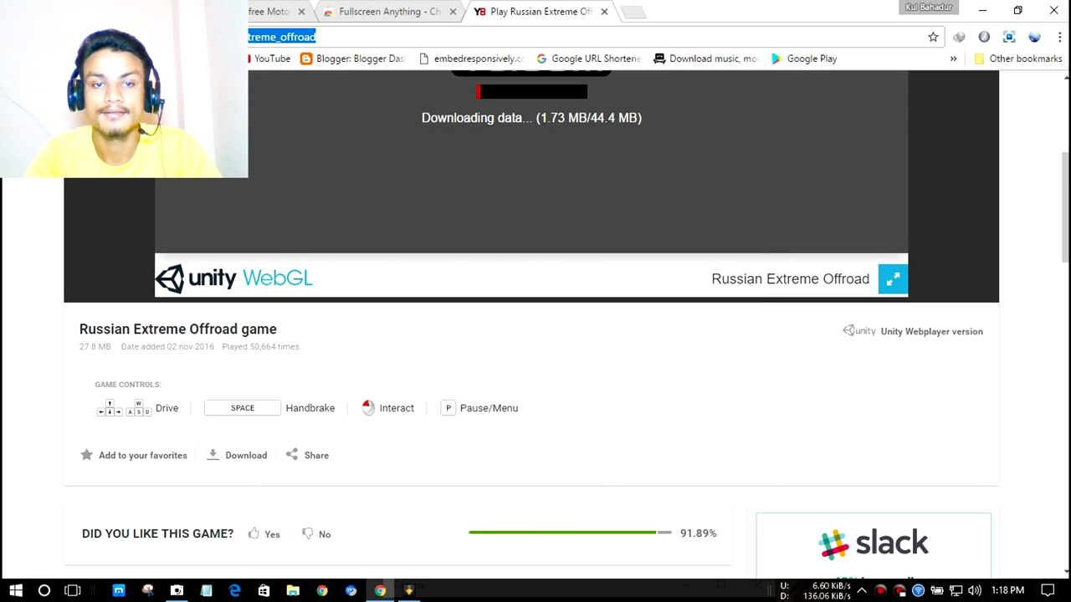
click(408, 592)
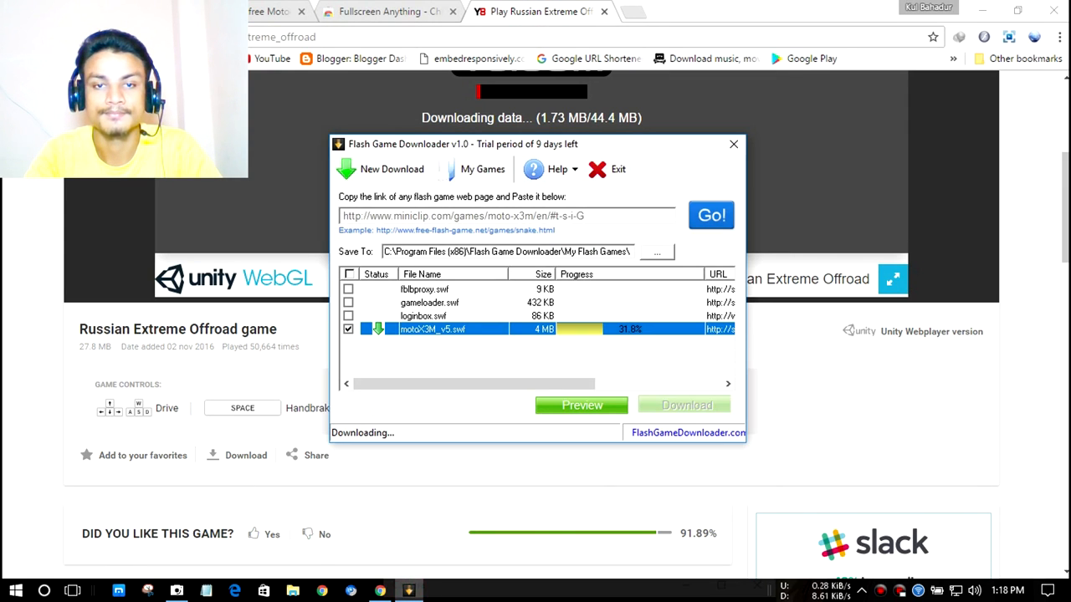
click(482, 169)
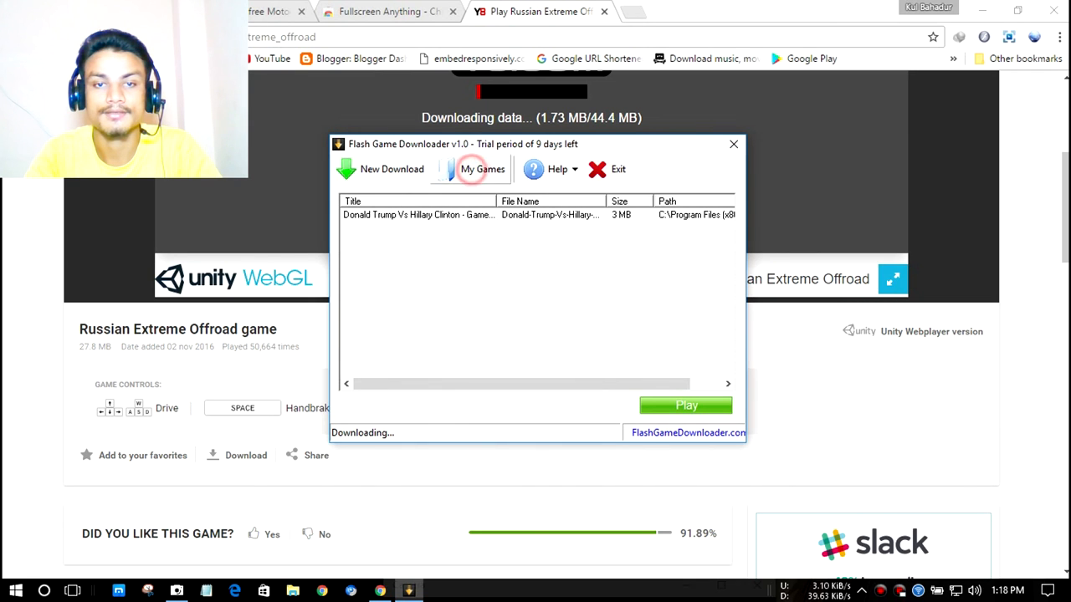
key(super+d)
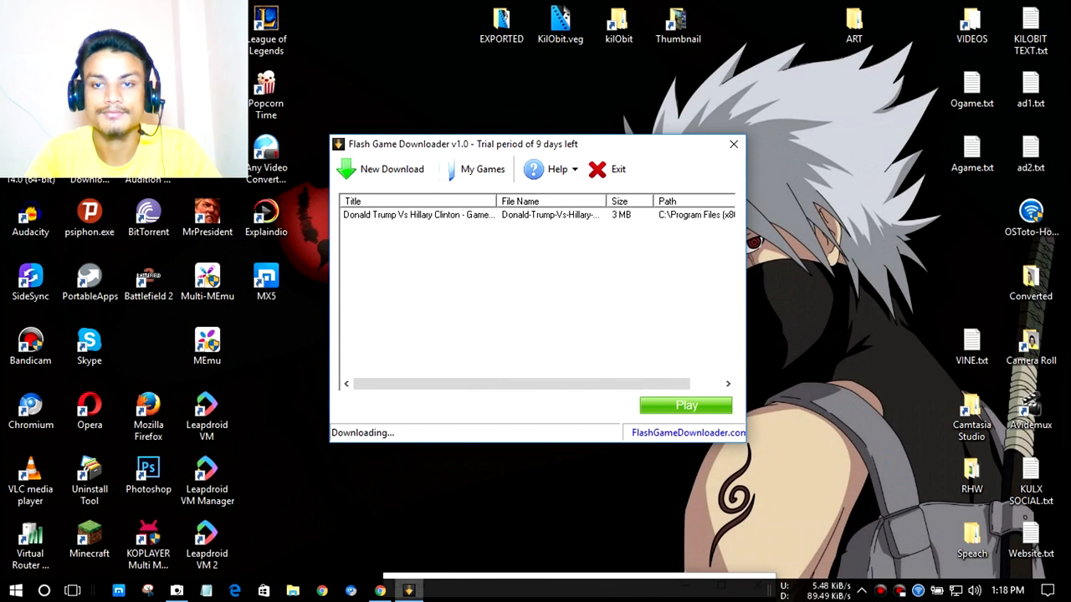
Step: Open the downloader's install location and its My Flash Games folder in File Explorer
drag(666, 147, 895, 322)
right_click(556, 288)
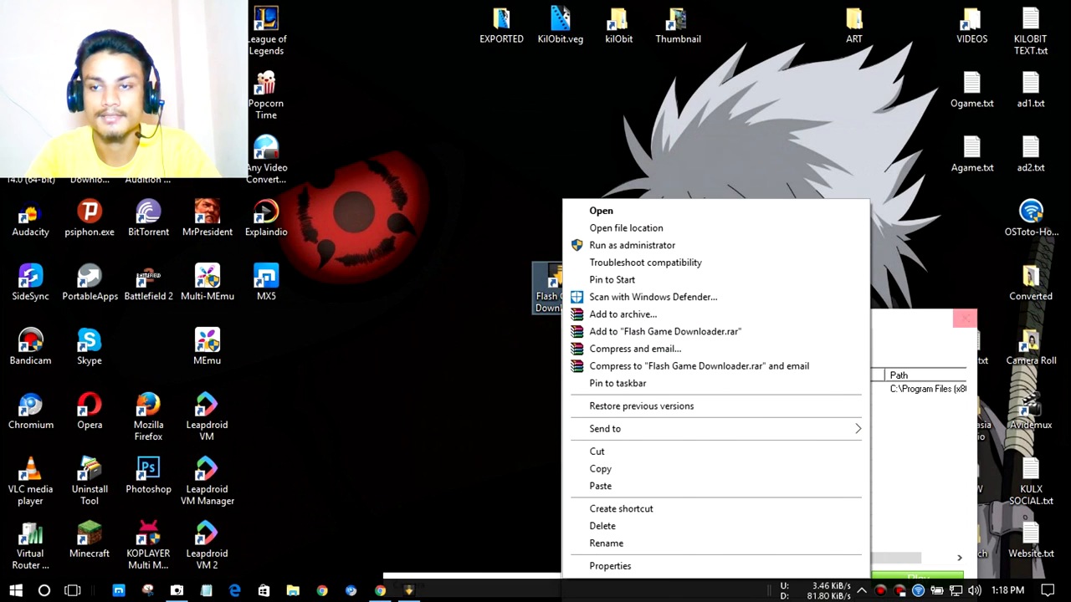
click(964, 319)
right_click(577, 289)
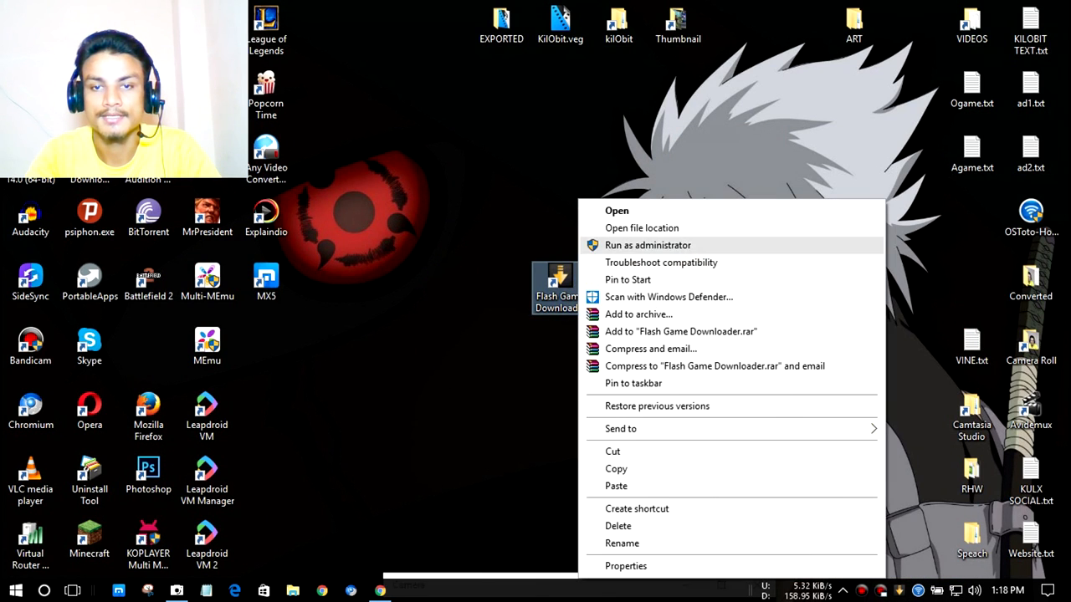
click(642, 227)
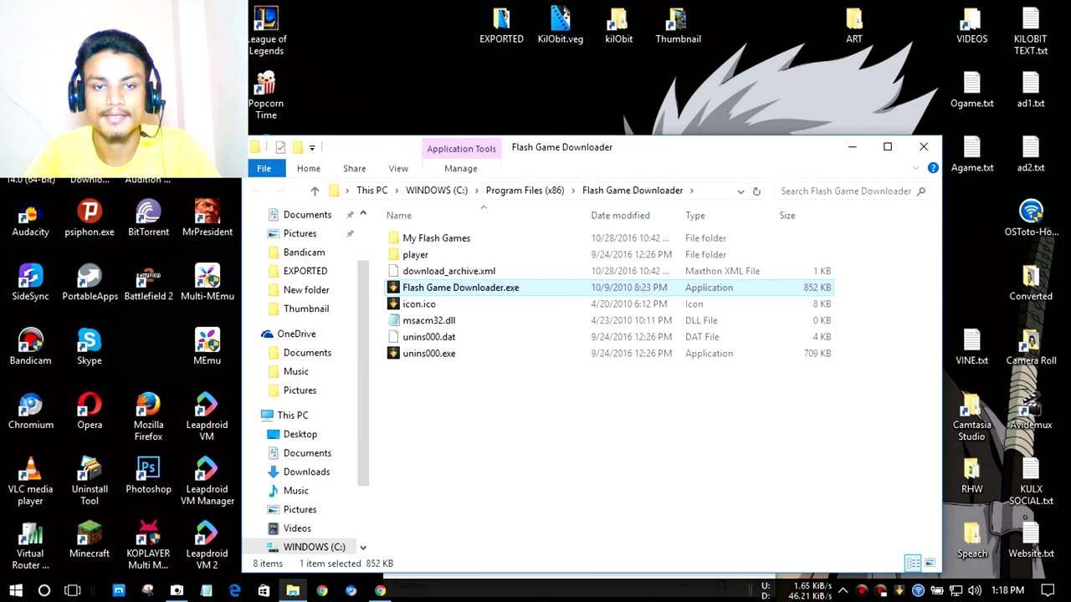
double_click(436, 238)
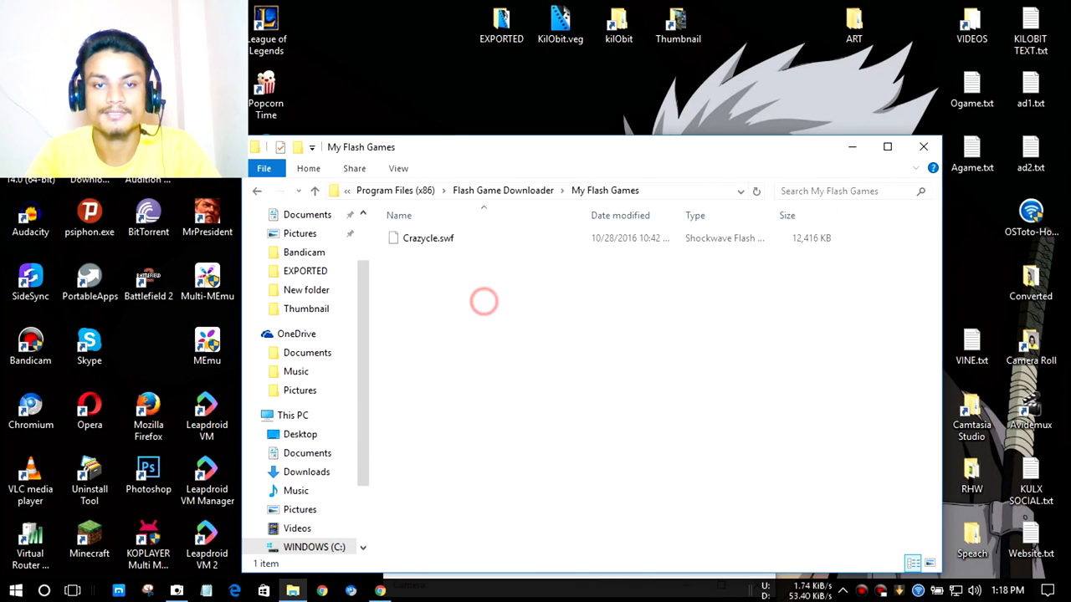
right_click(515, 330)
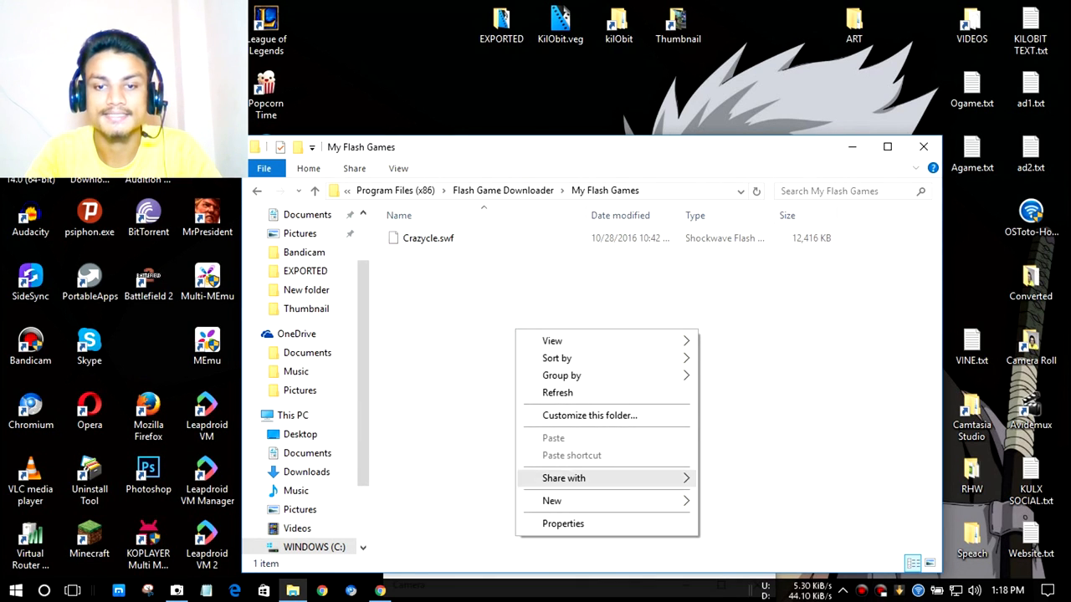
click(465, 361)
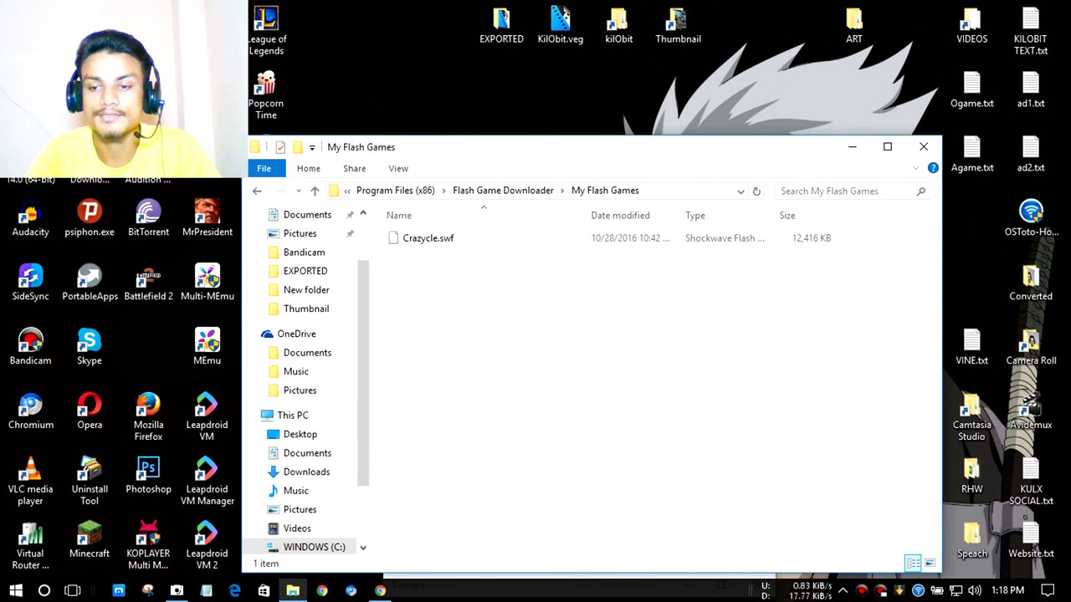
Step: Bring Flash Game Downloader back to the front showing its My Games list
click(409, 591)
drag(709, 318, 520, 167)
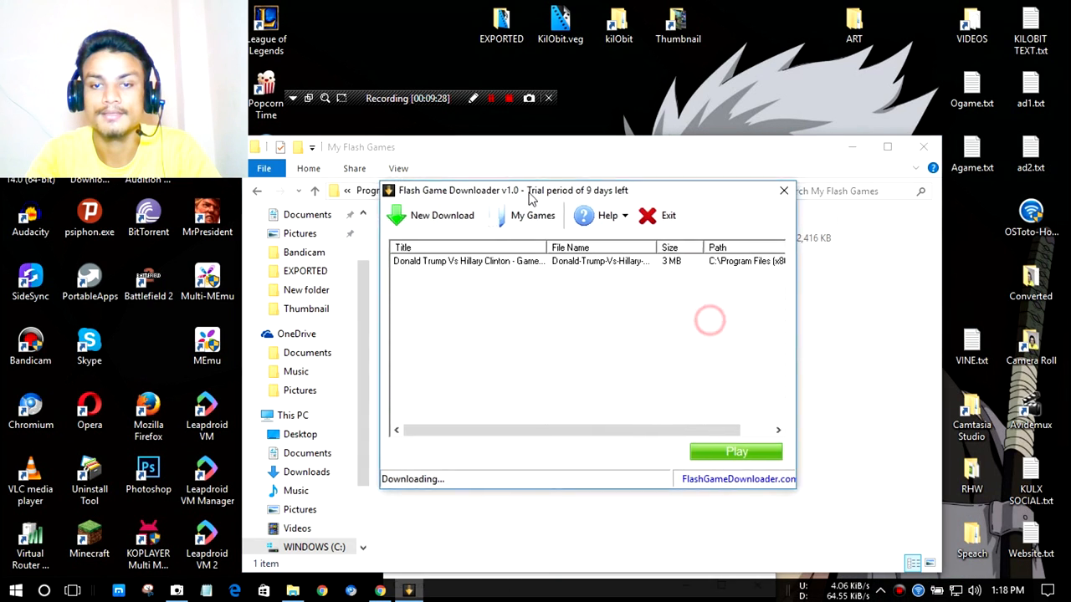
click(519, 192)
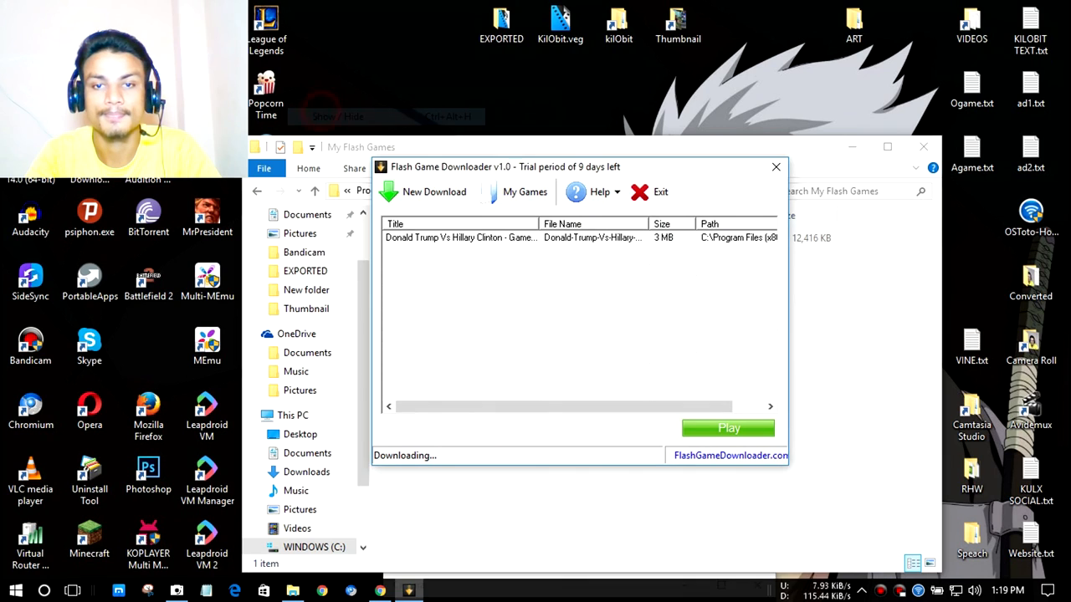
click(519, 191)
Step: Select the Donald Trump Vs Hillary Clinton game, then switch to Chrome's first tab with Moto X3M
click(441, 236)
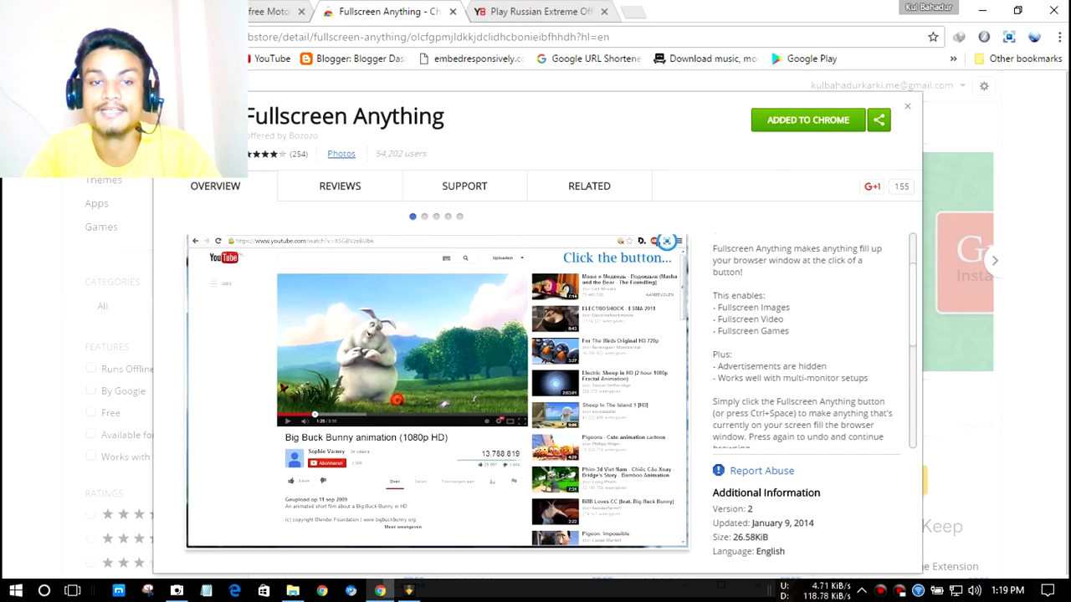
key(ctrl+1)
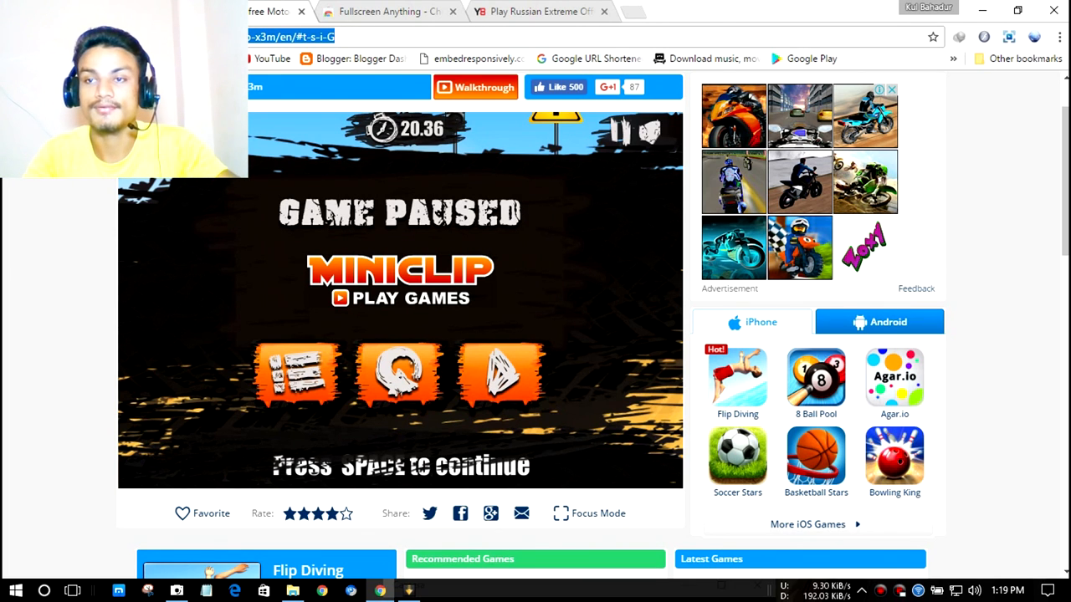
Step: Fill the browser window with the game via Fullscreen Anything and restart the level
click(1008, 37)
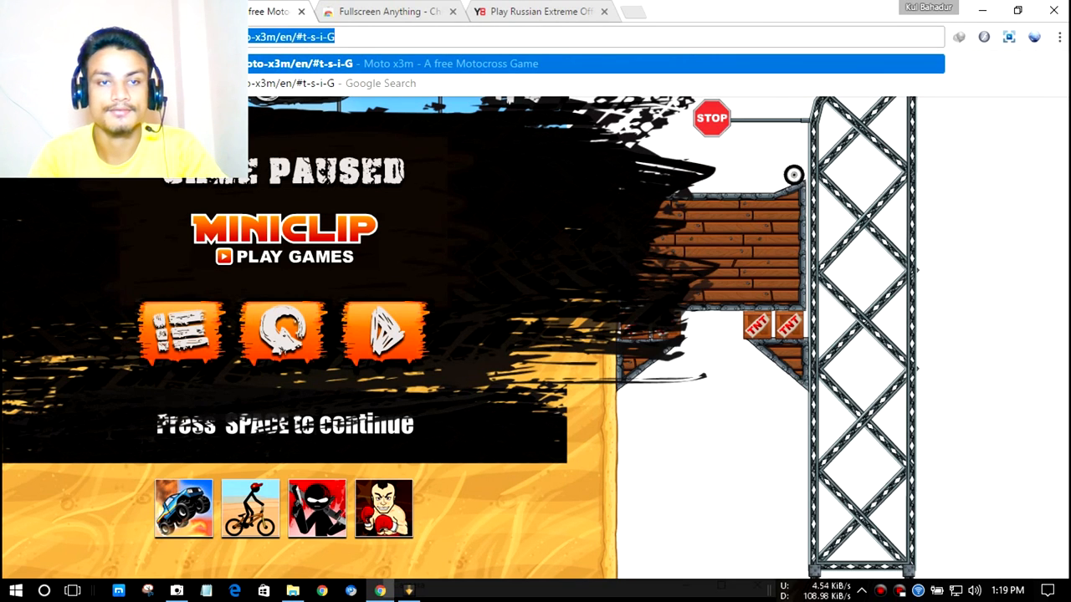
key(space)
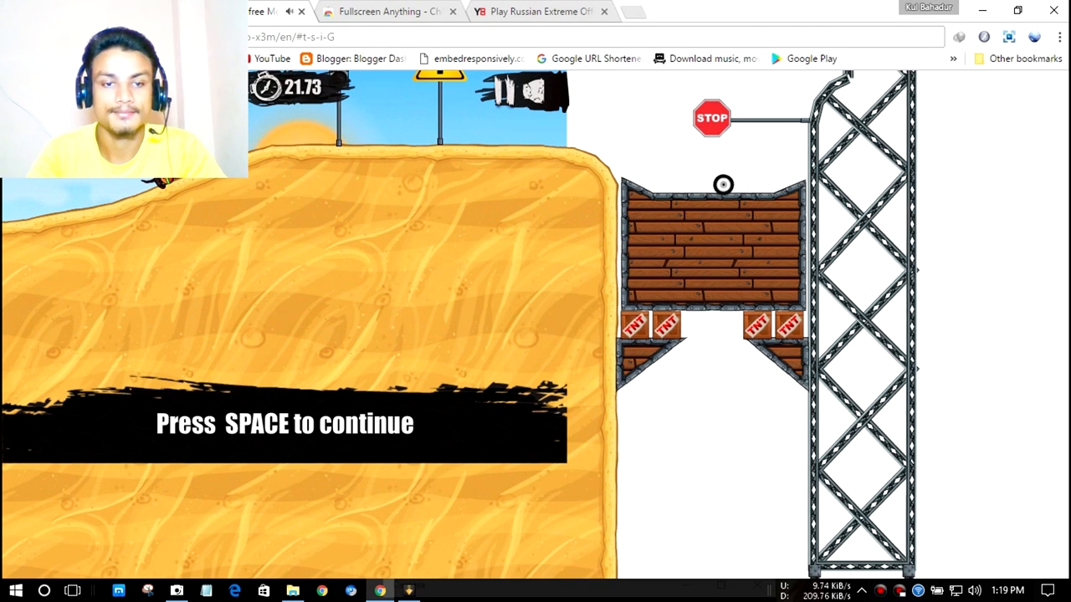
key(space)
Step: Ride the bike over the sand hill and spike traps past the checkpoint
key(Up)
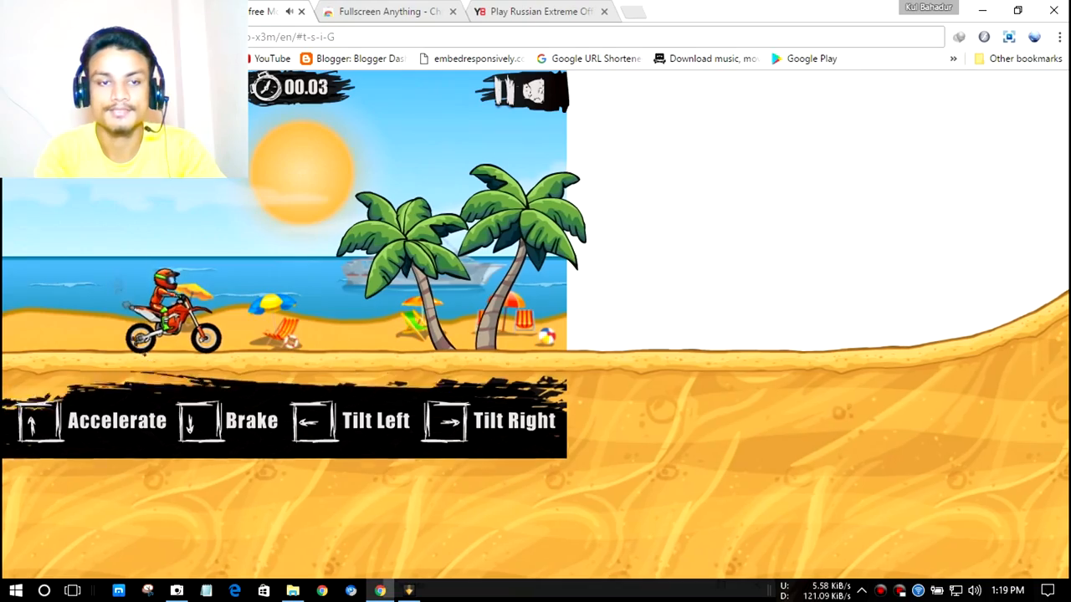
key(Up)
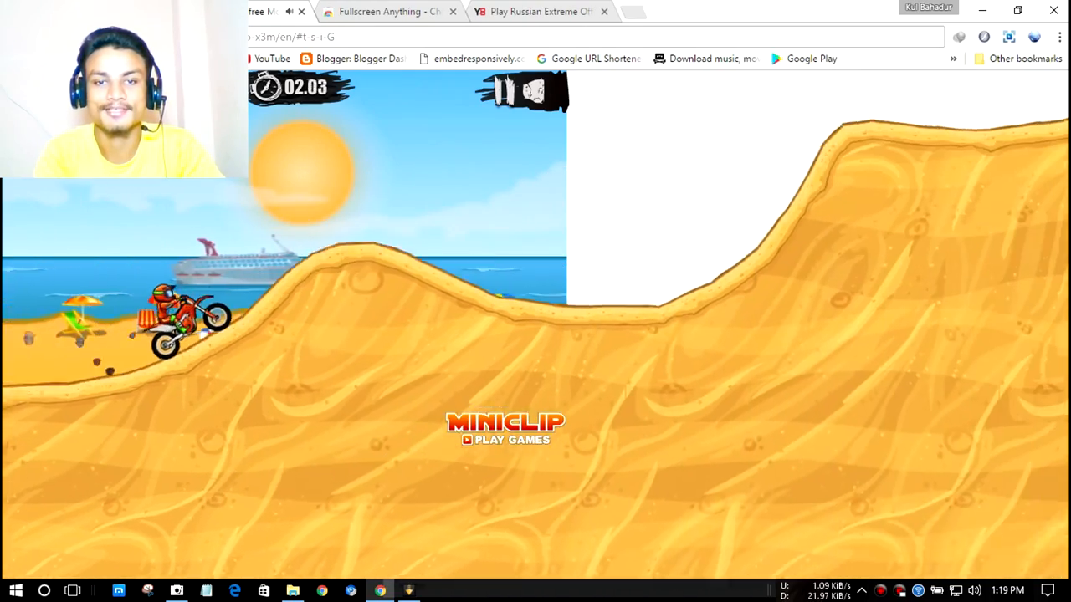
key(Up)
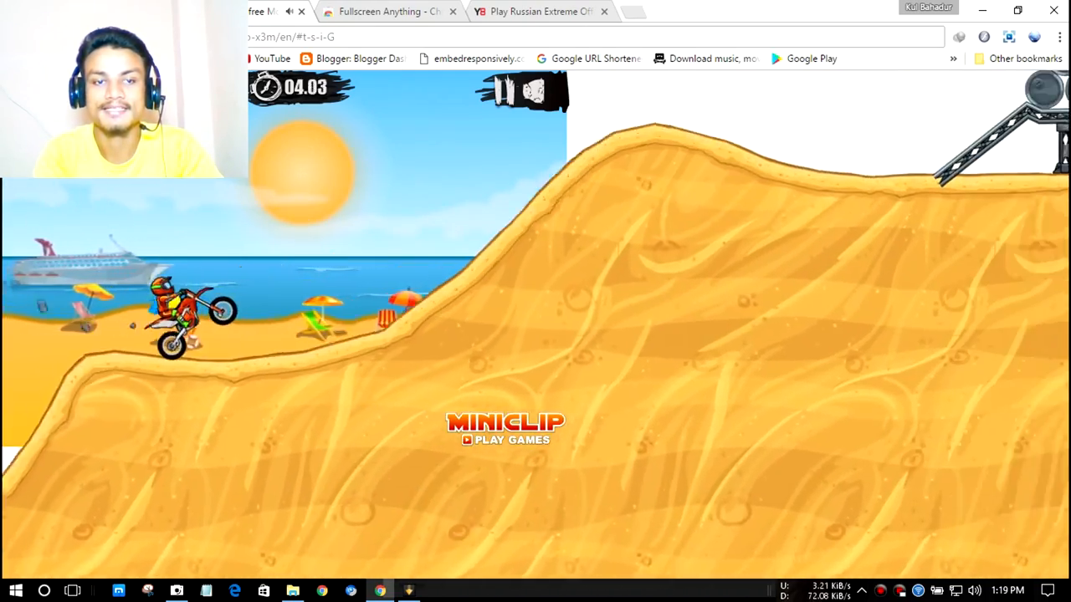
key(Up)
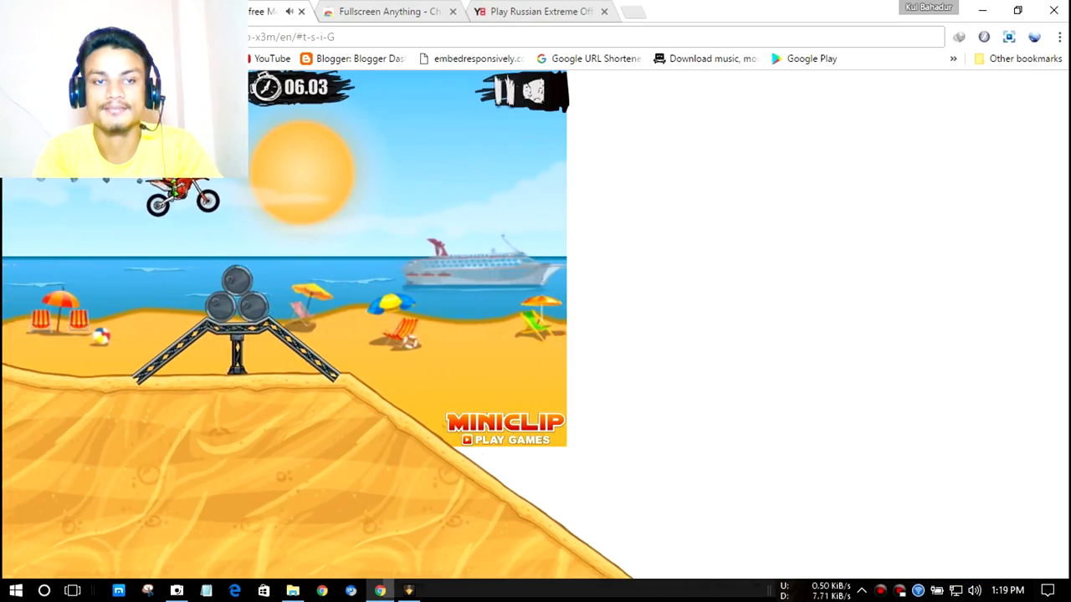
key(Up)
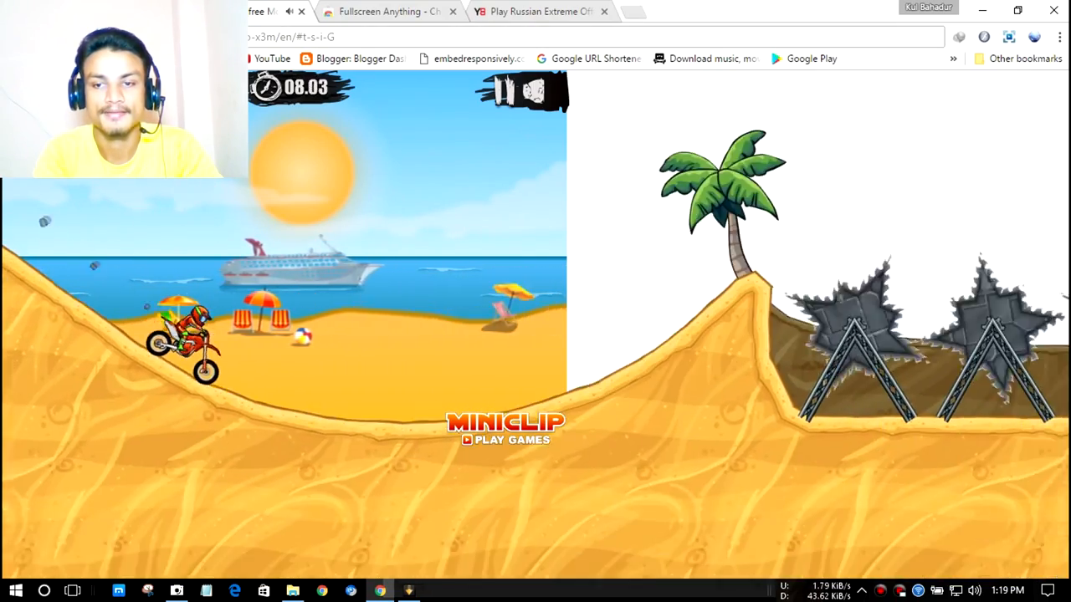
key(Up)
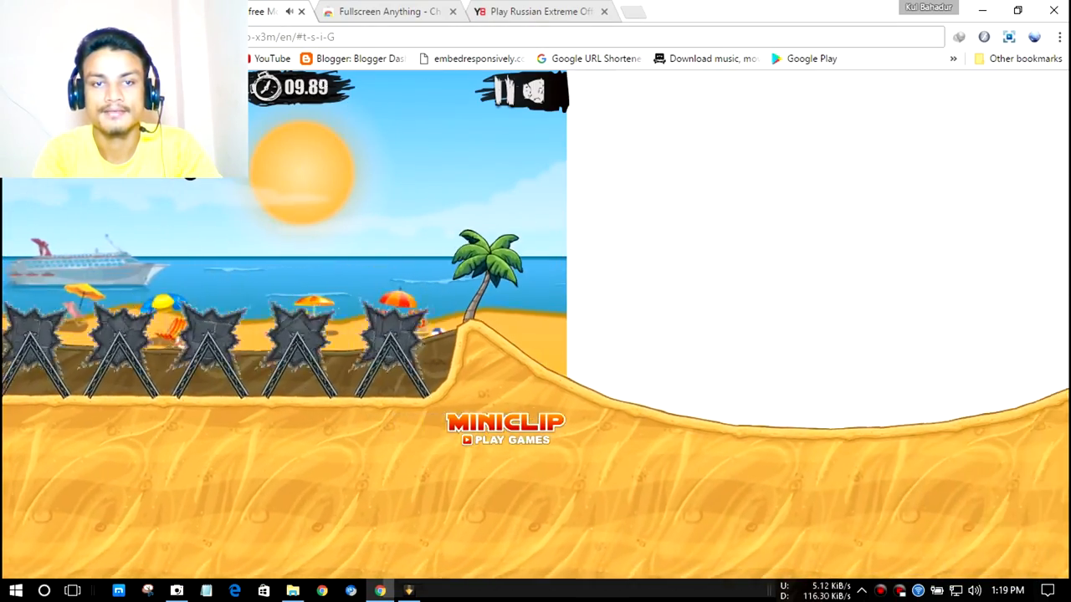
key(Up)
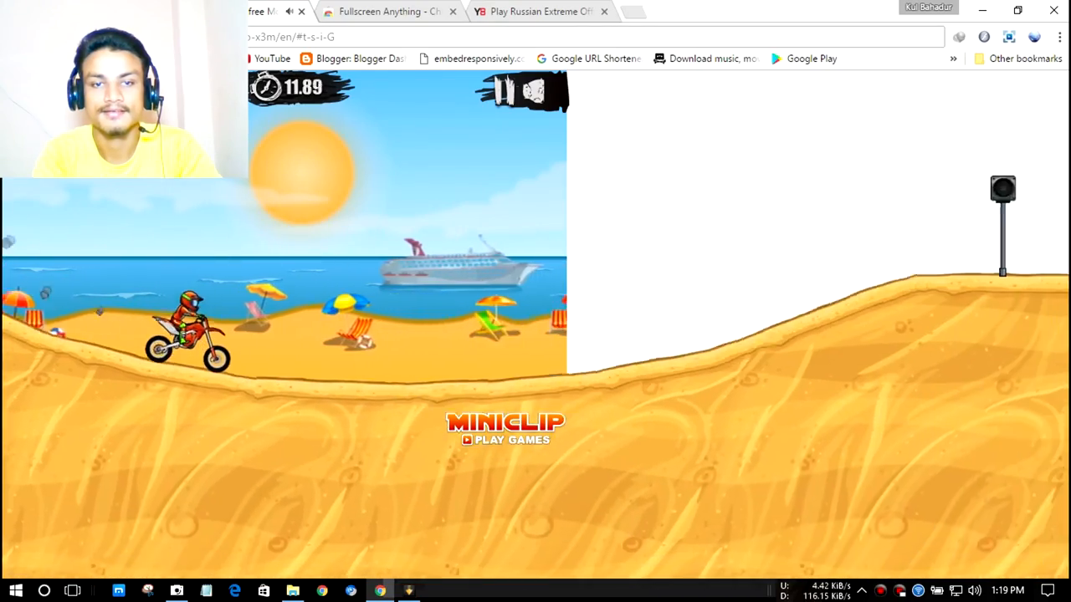
key(Up)
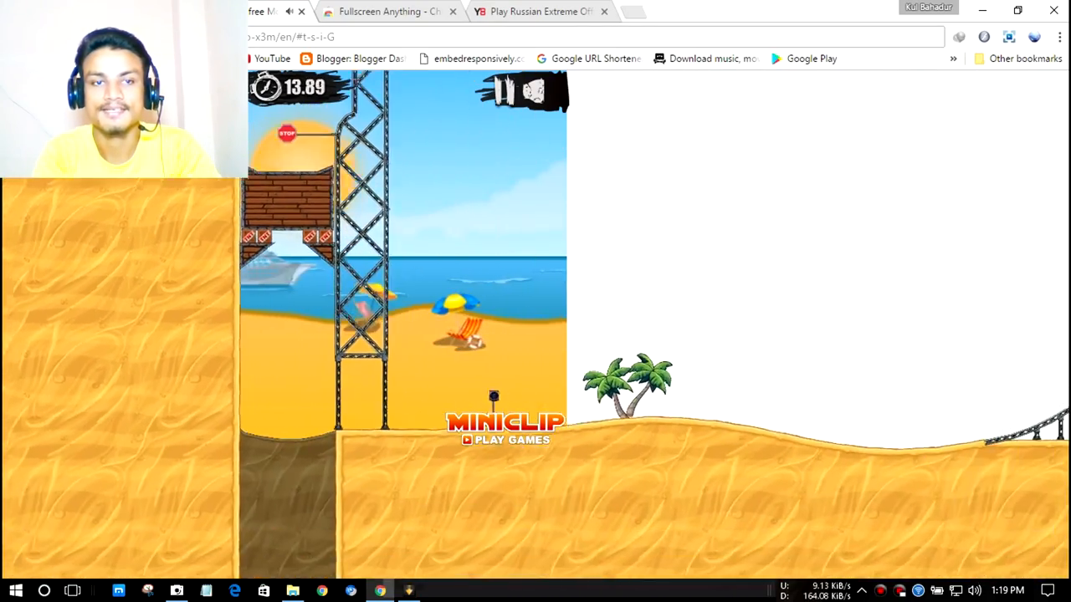
Step: Ride across the elevator and brick platforms, then along the sand past the palm trees
key(Up)
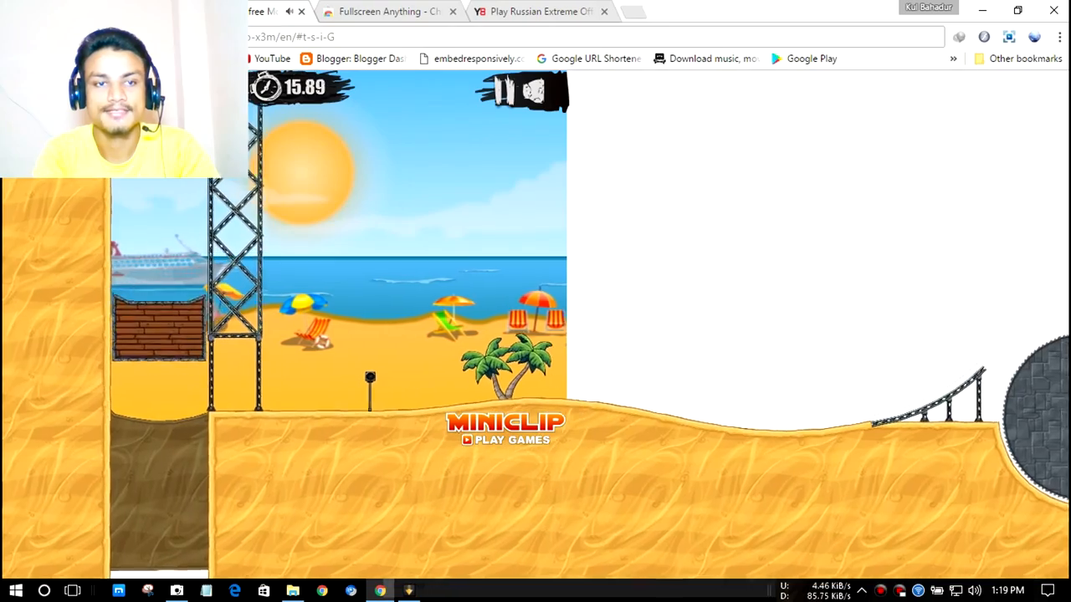
key(Up)
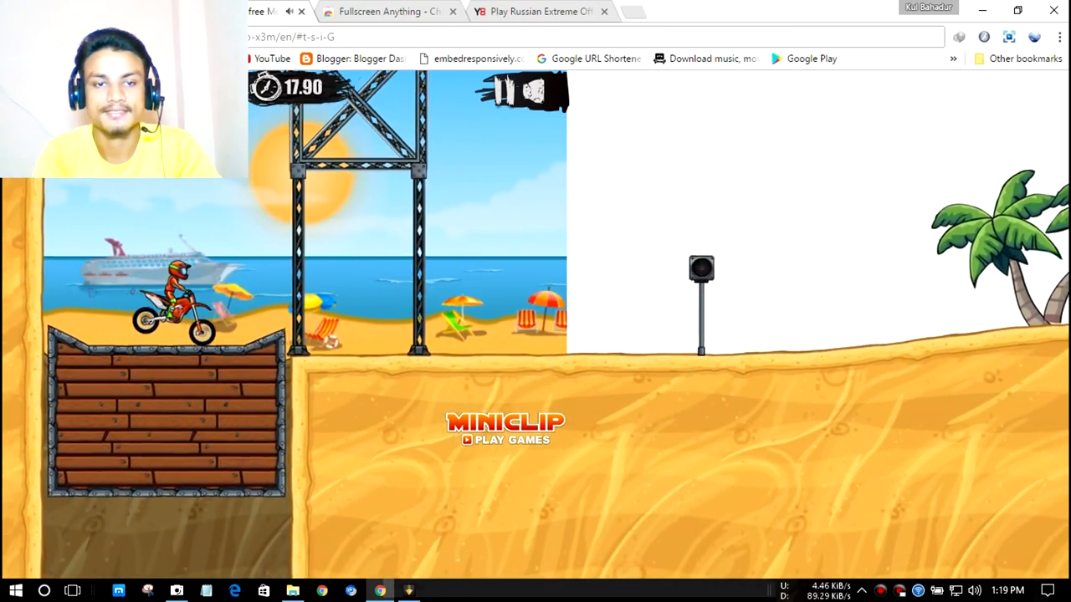
key(Up)
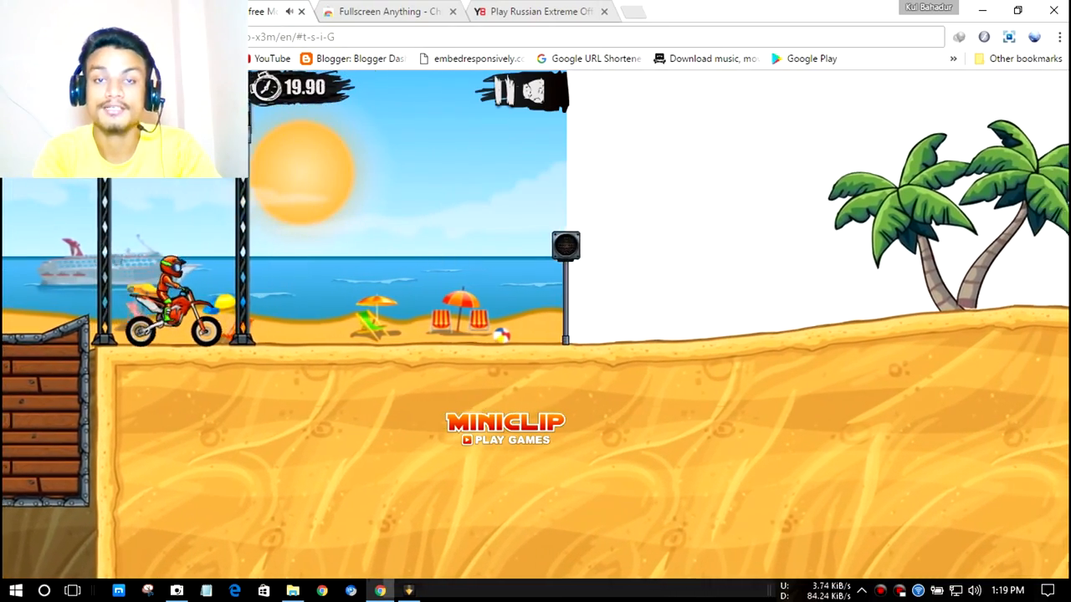
key(Up)
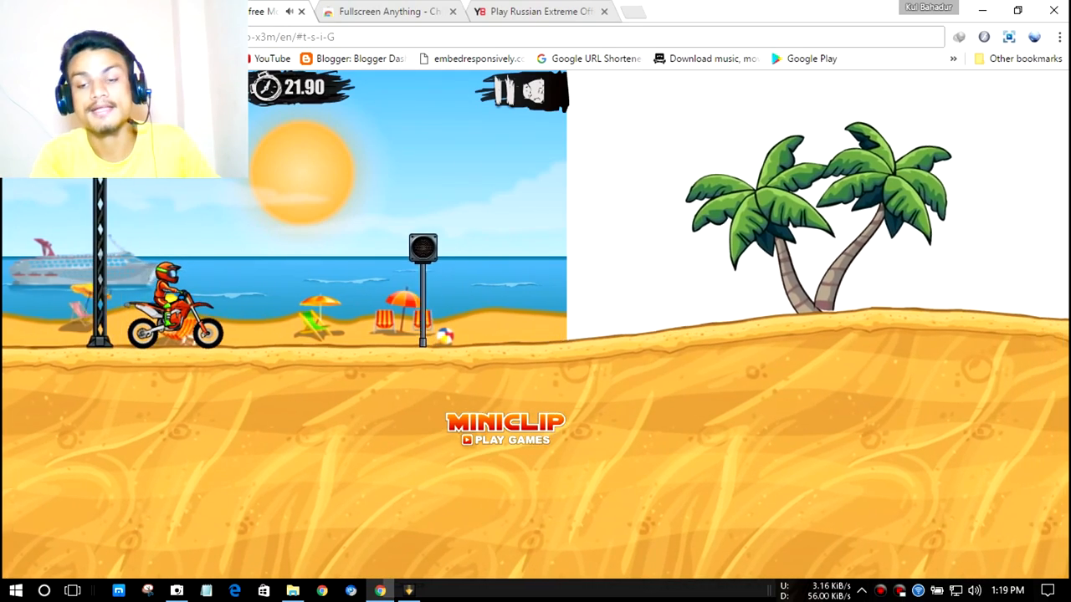
key(Up)
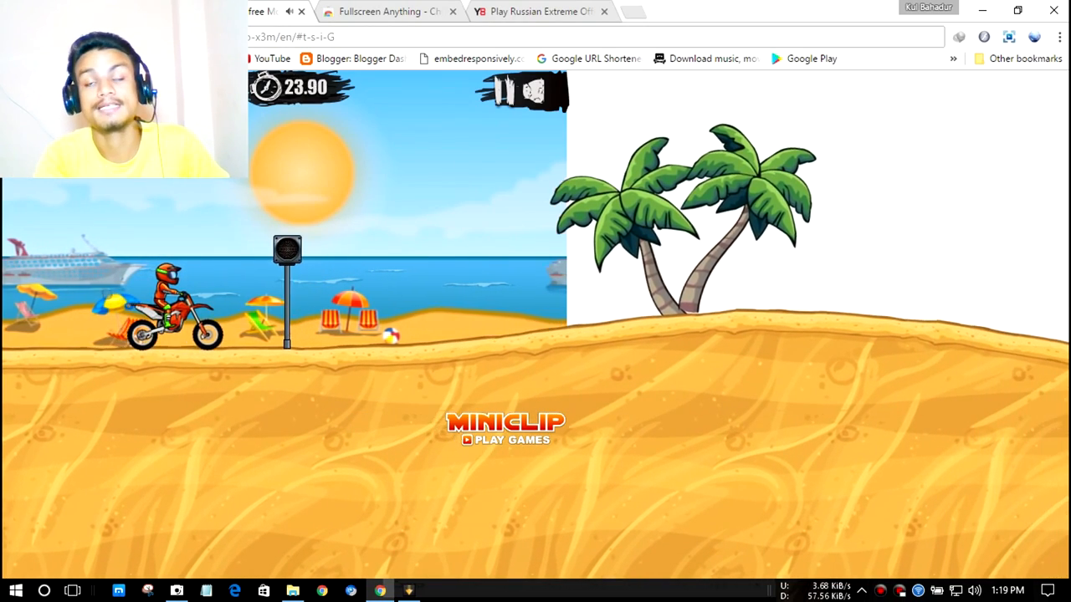
key(Up)
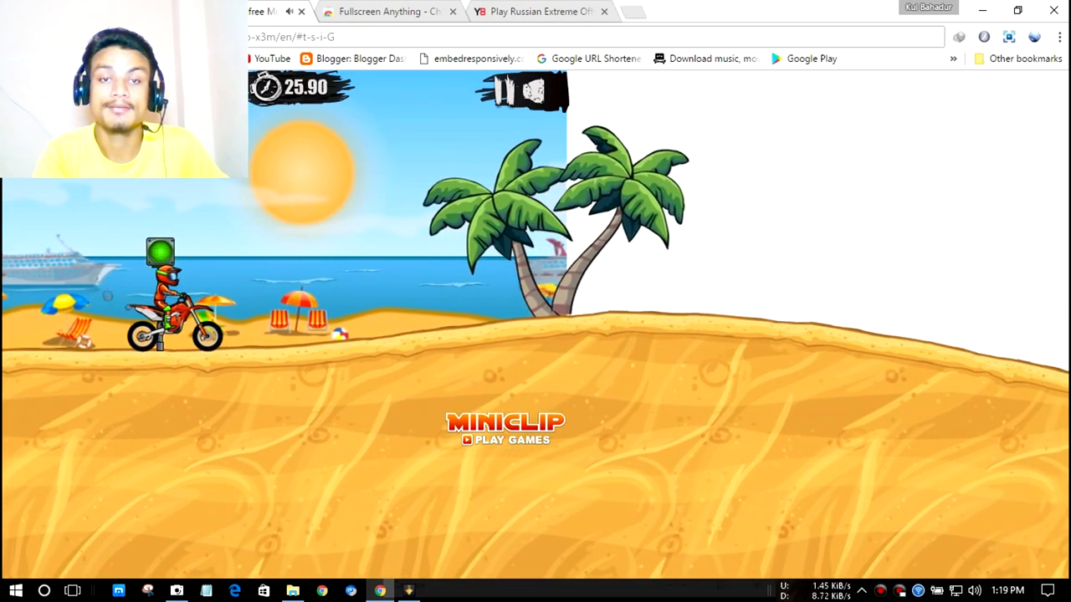
key(Up)
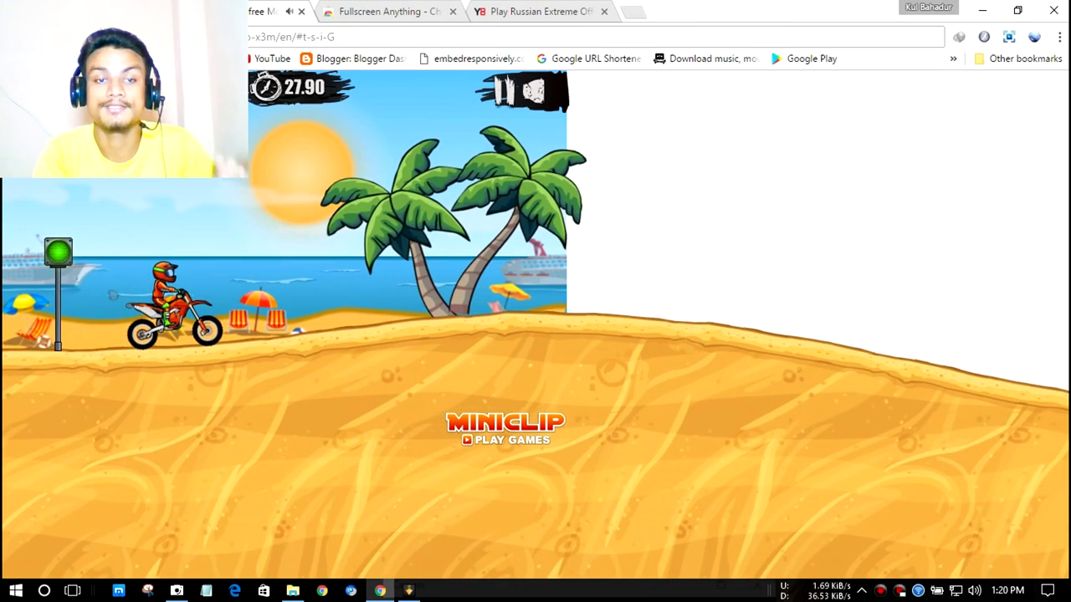